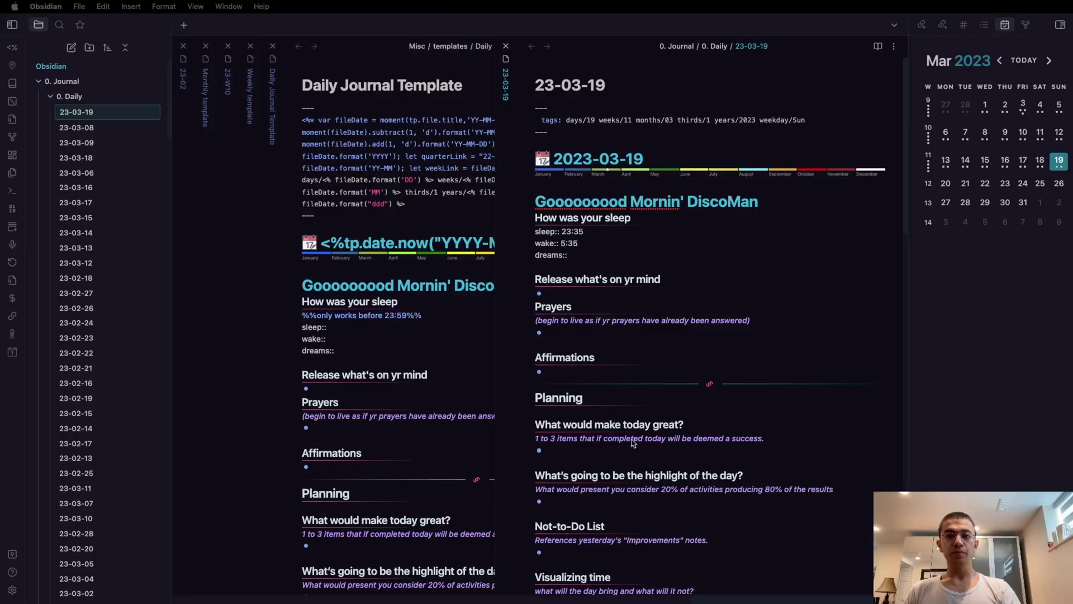
Open Obsidian's settings and look at the Dataview community plugin options.
click(643, 395)
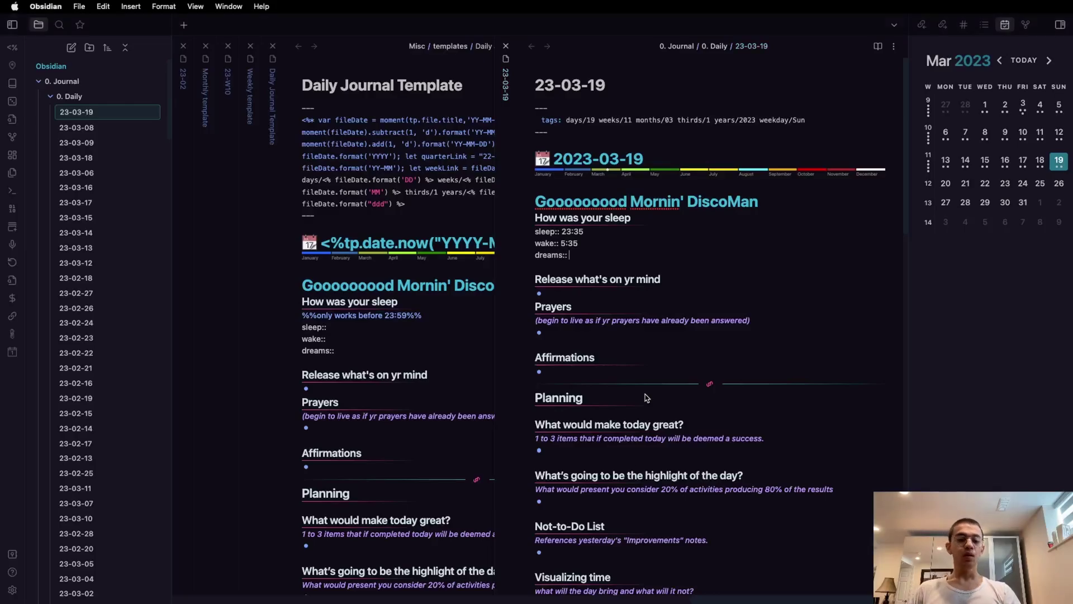
click(12, 590)
scroll(284, 319, down, 4)
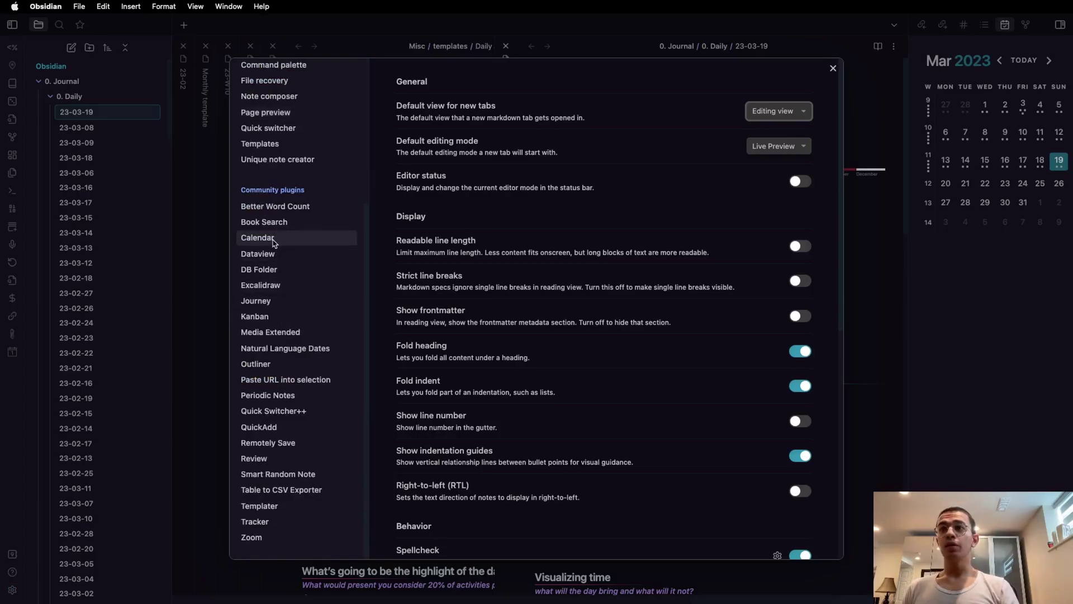
click(275, 253)
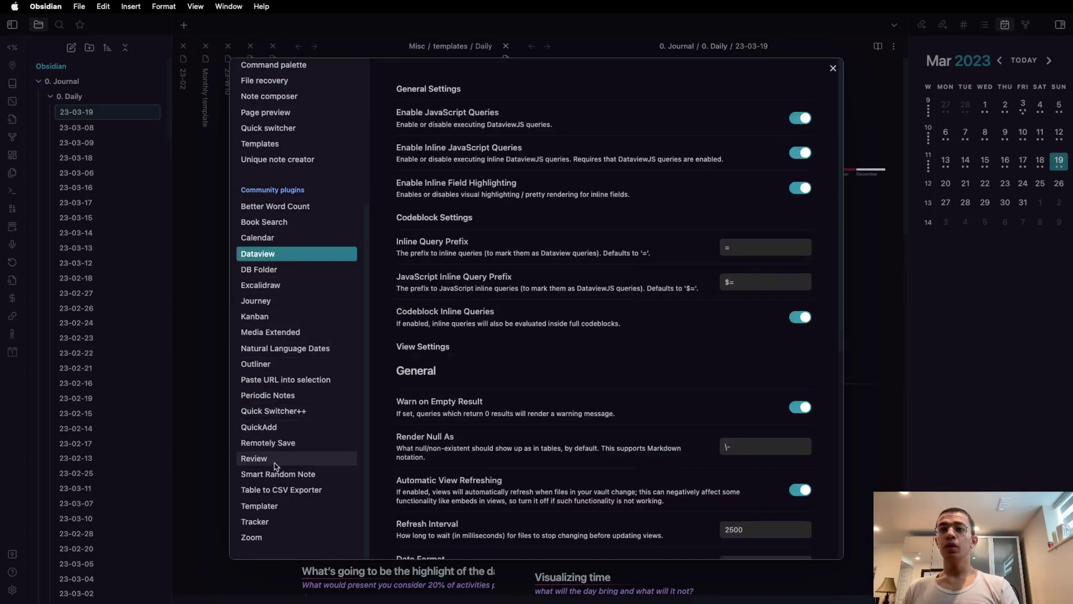
Review the Templater and Tracker options, ending on Templater with its Misc/templates folder.
click(278, 507)
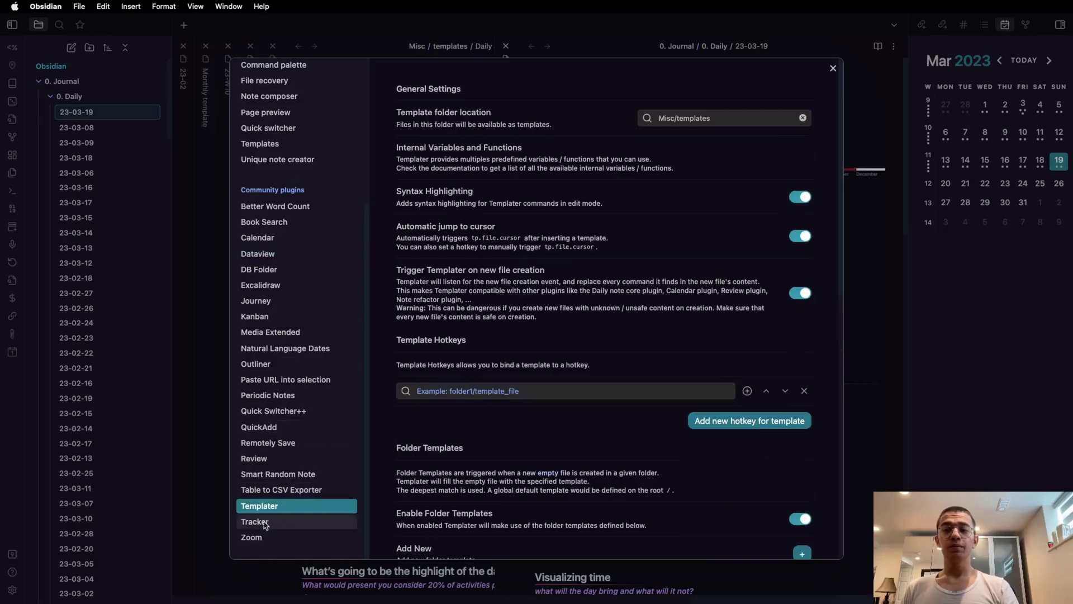
click(266, 523)
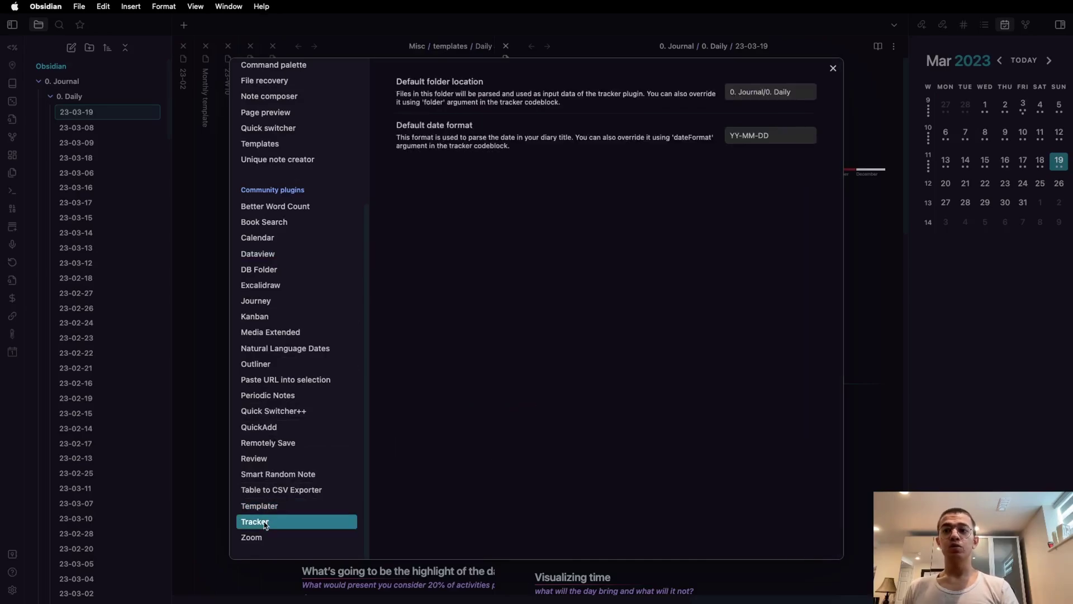
click(318, 513)
scroll(568, 479, down, 8)
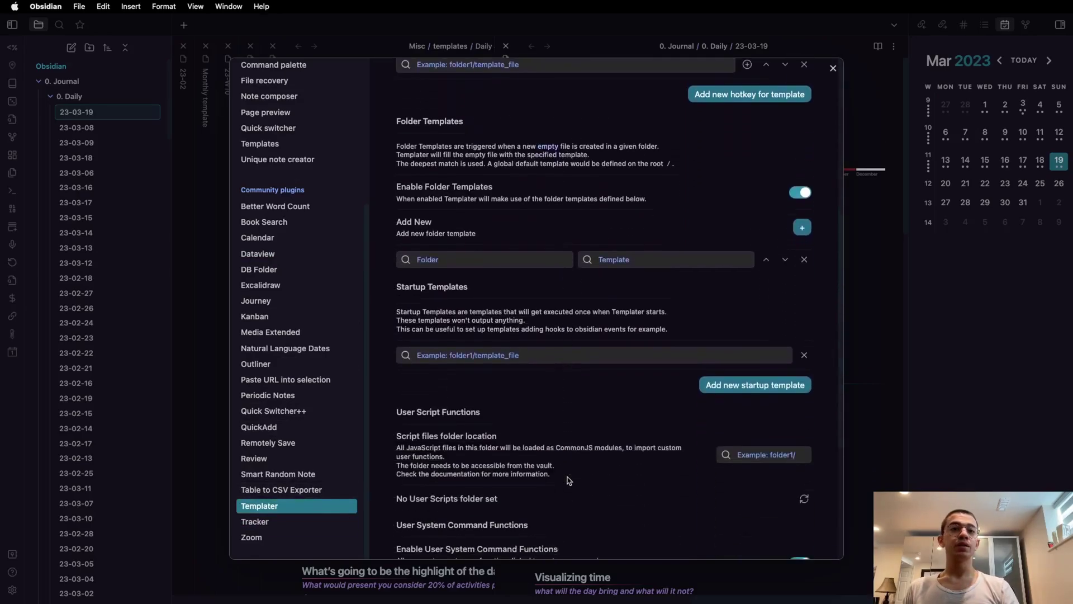
scroll(567, 479, down, 3)
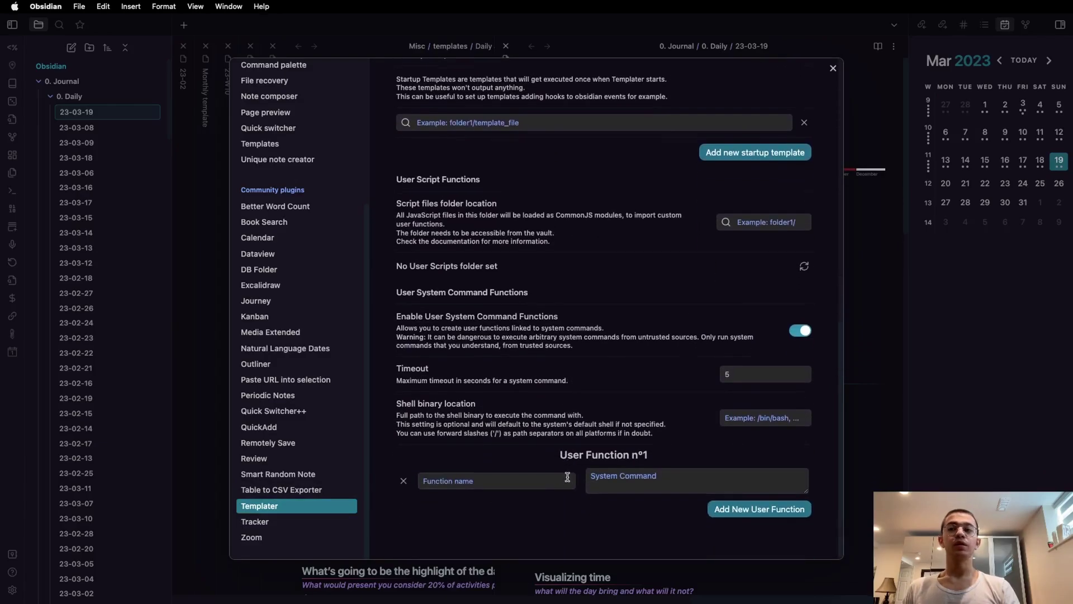
scroll(568, 477, up, 10)
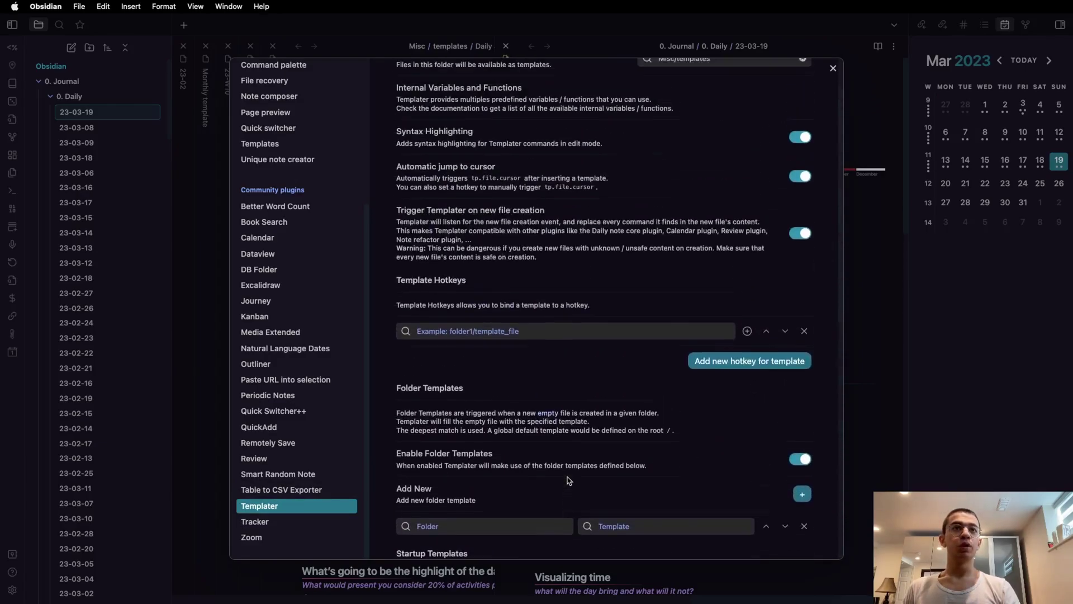
scroll(569, 481, up, 1)
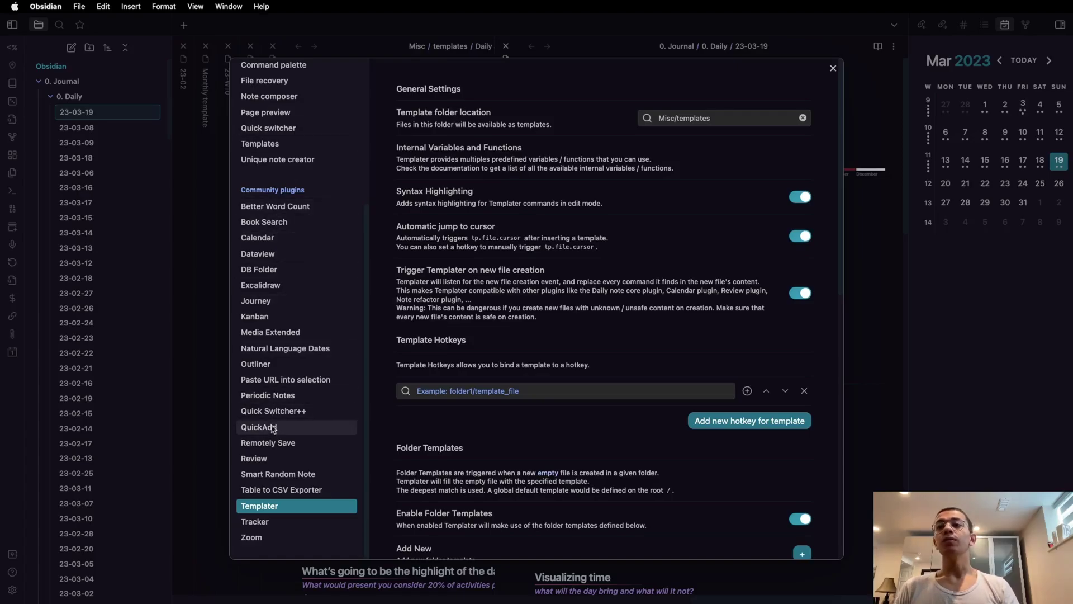
Look over the Periodic Notes, Dataview and Calendar settings, then close Settings.
click(288, 396)
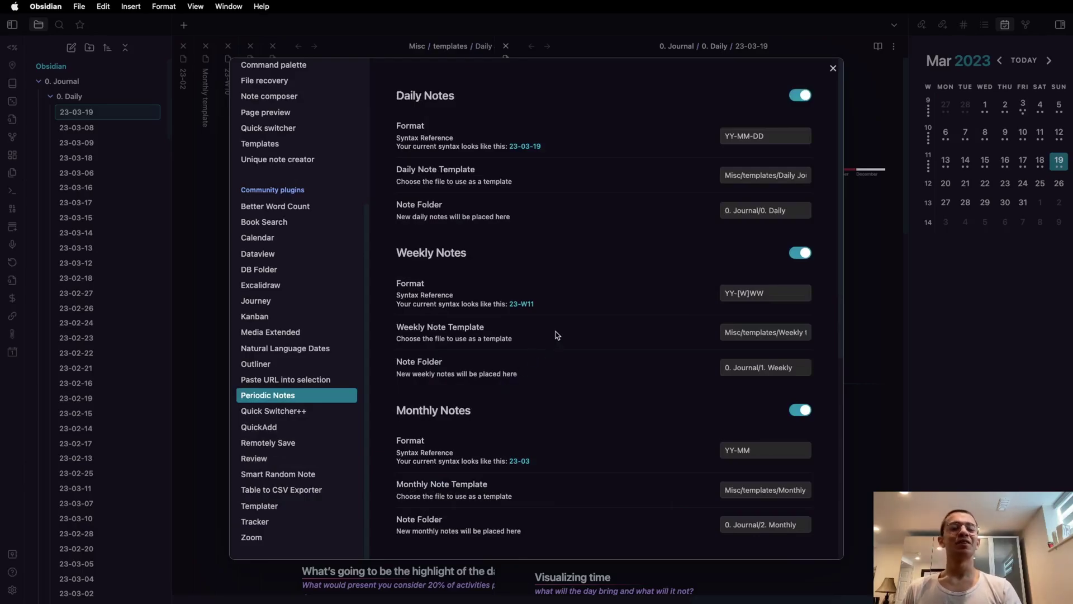
scroll(558, 335, down, 6)
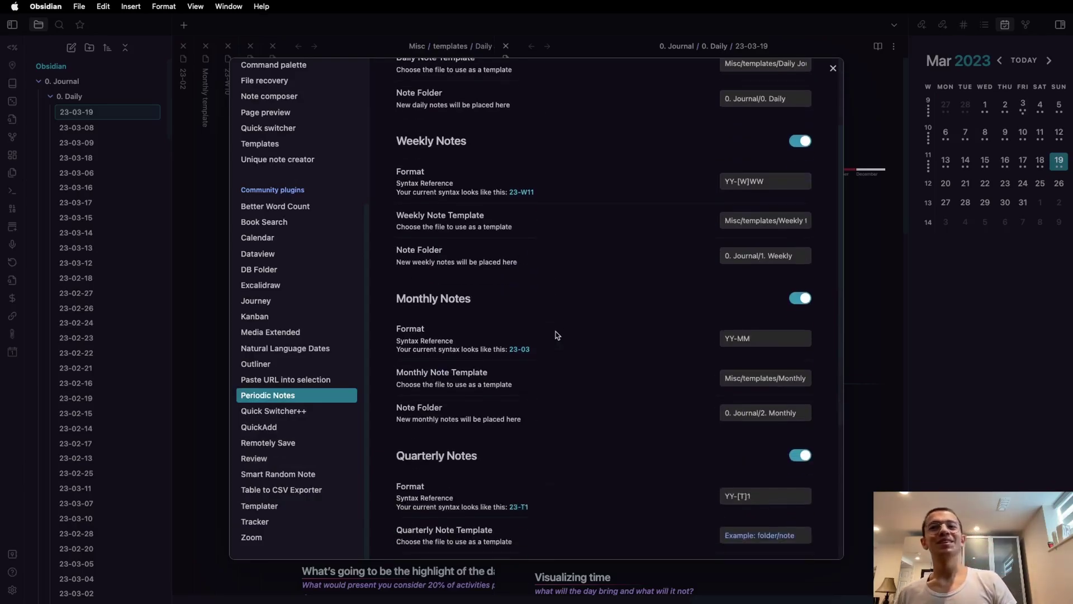
click(289, 255)
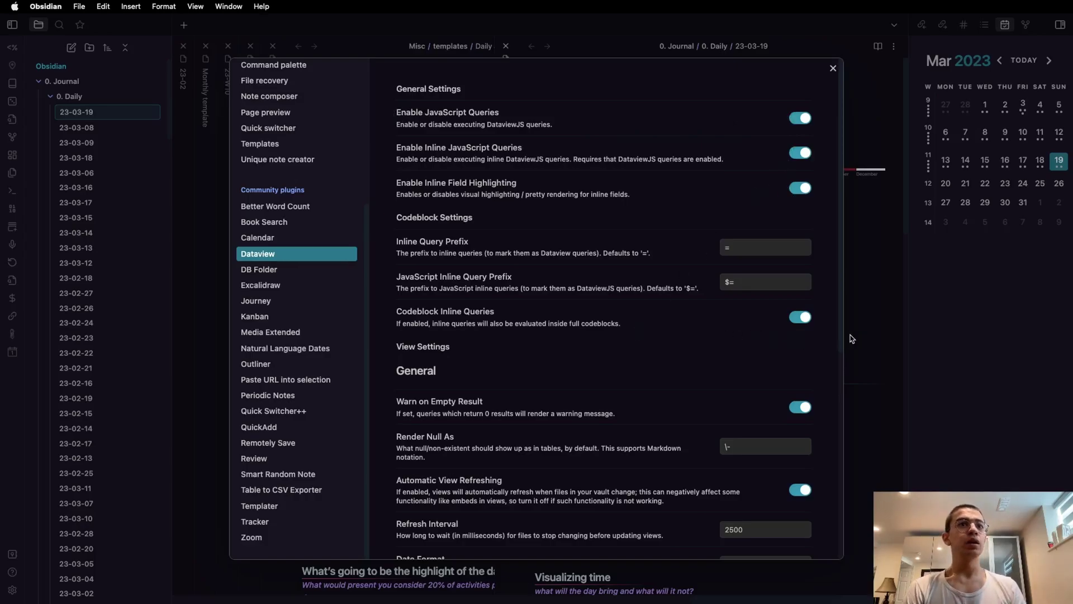
click(268, 238)
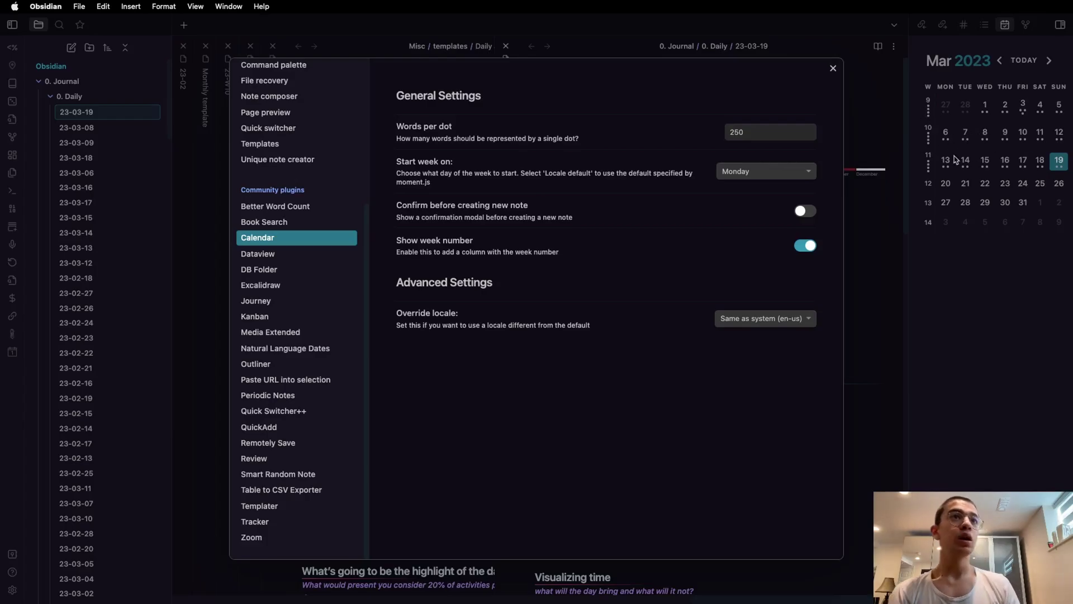
click(892, 172)
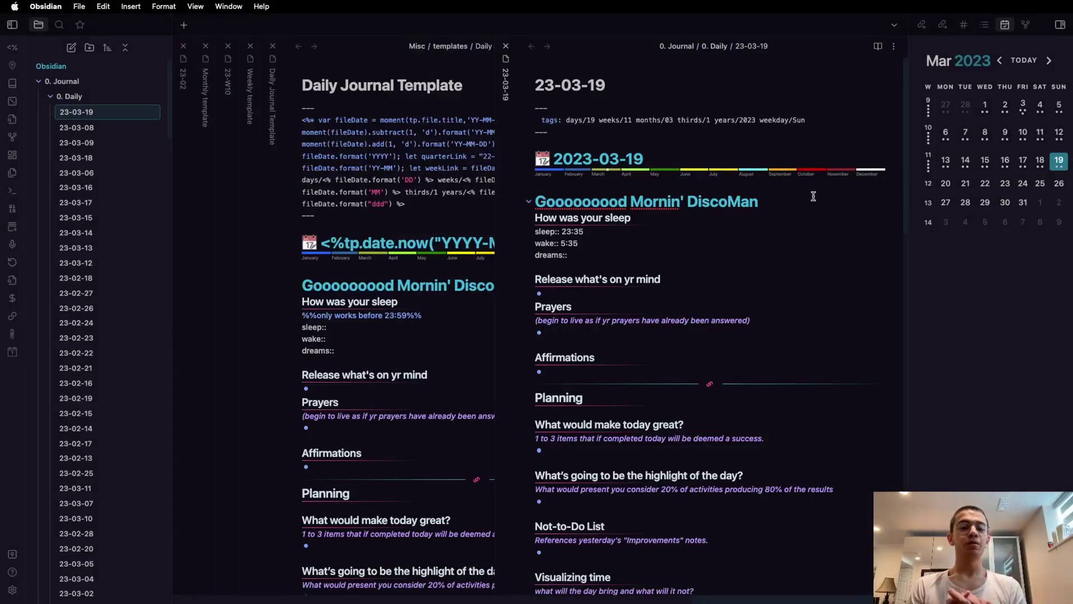
click(585, 250)
drag(585, 250, 535, 230)
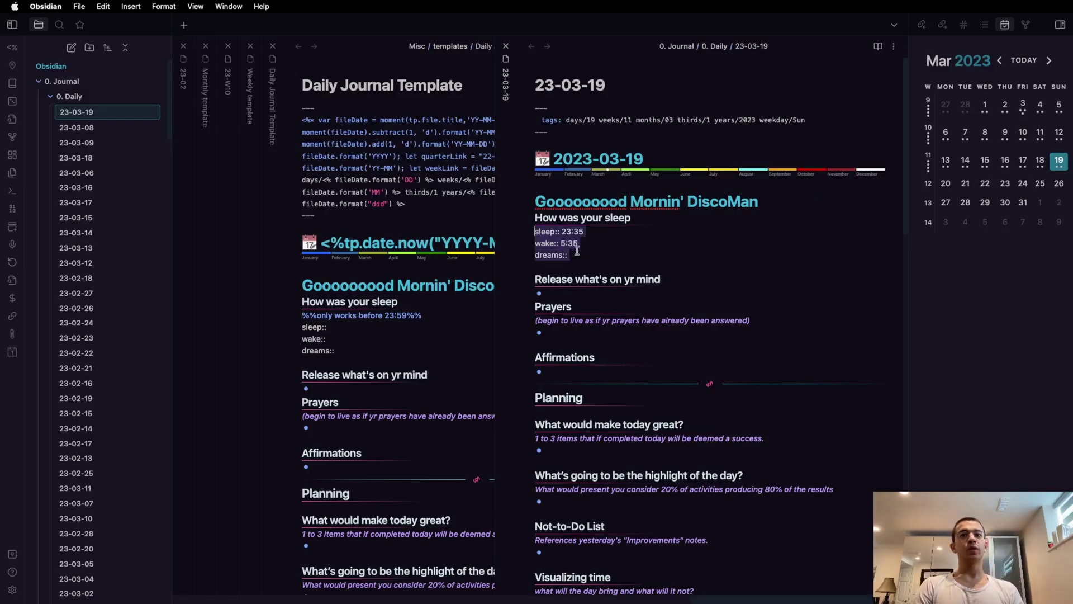
click(597, 255)
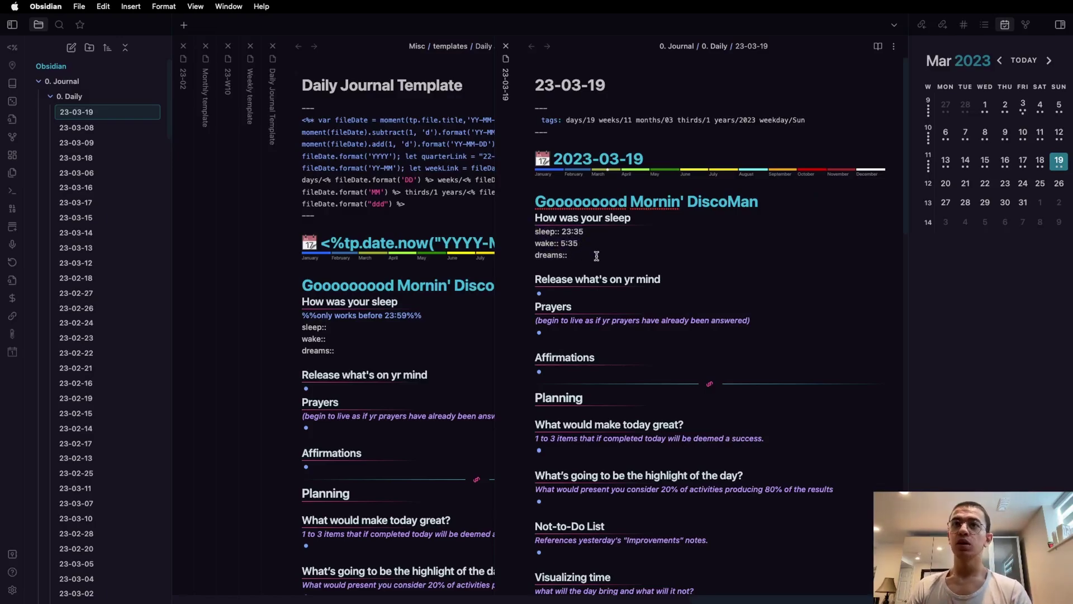
text(wuofwobef)
key(alt+BackSpace)
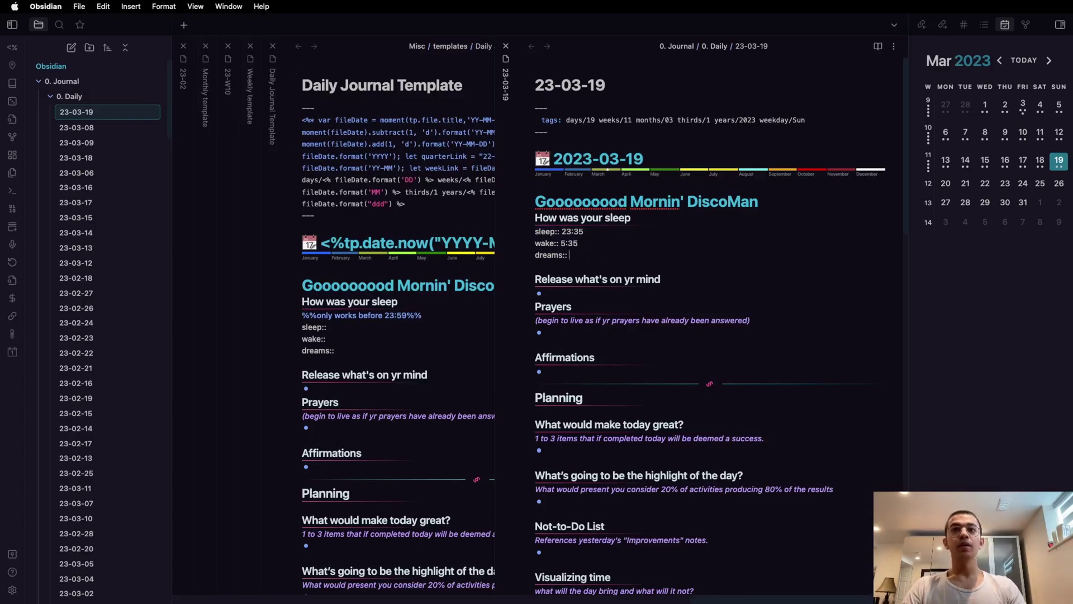
scroll(599, 270, down, 2)
scroll(598, 270, down, 3)
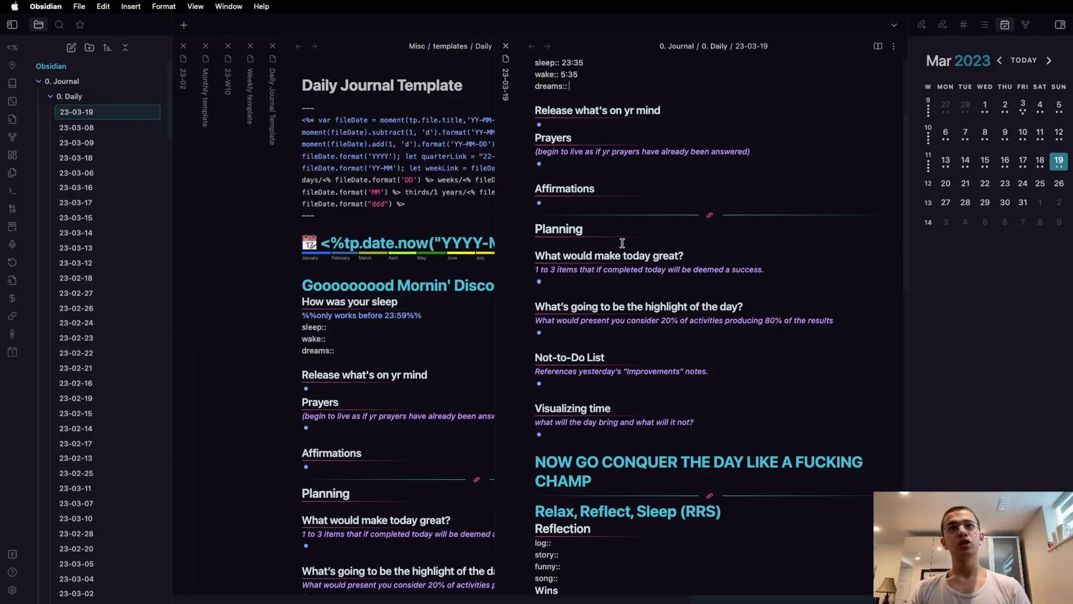
scroll(623, 242, down, 1)
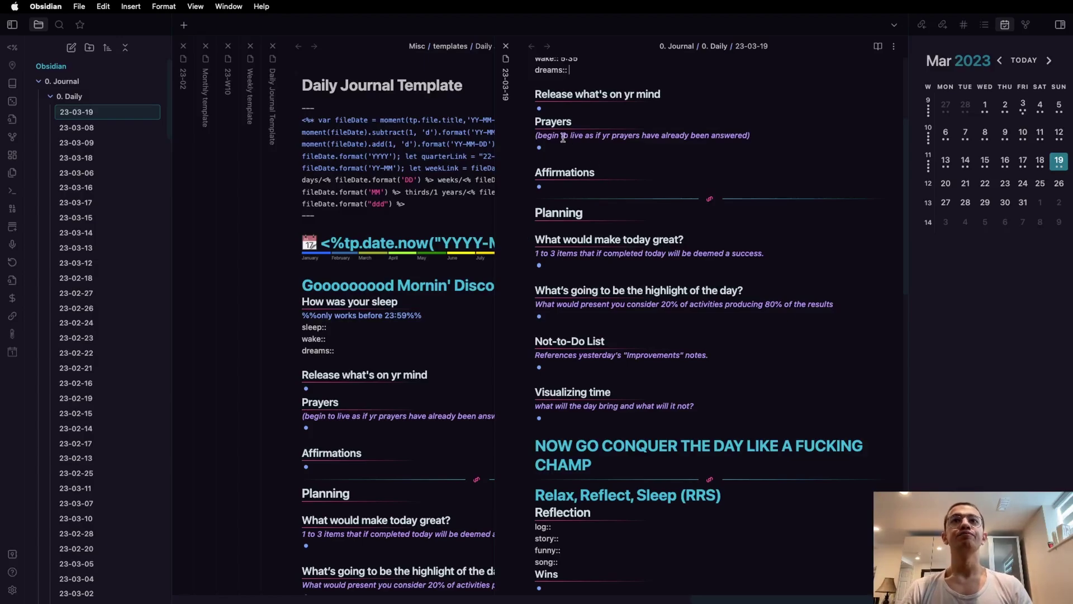
scroll(542, 123, up, 3)
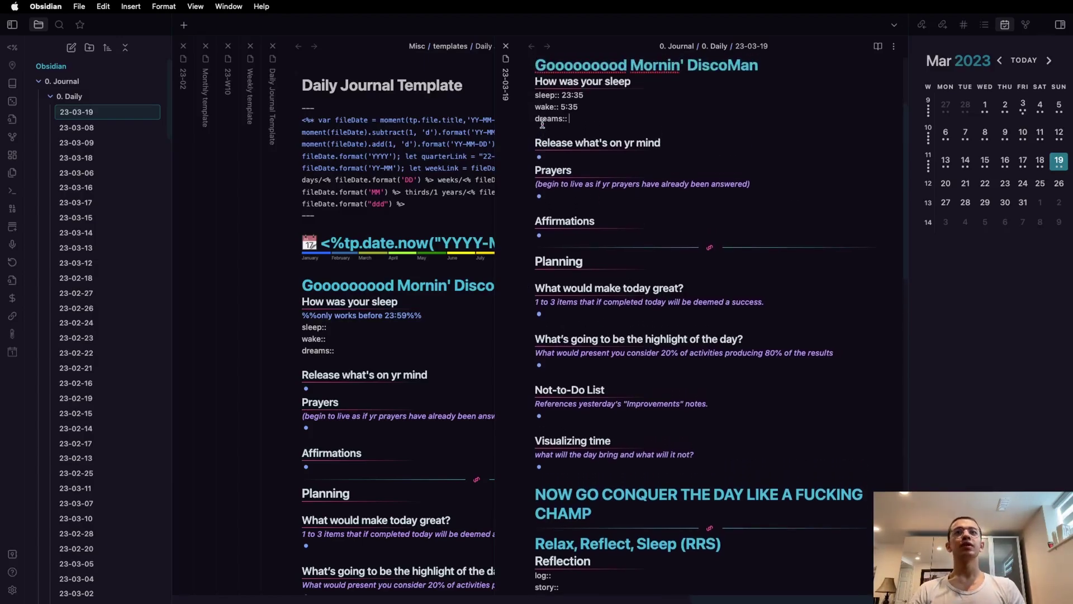
scroll(569, 214, down, 1)
scroll(573, 263, down, 1)
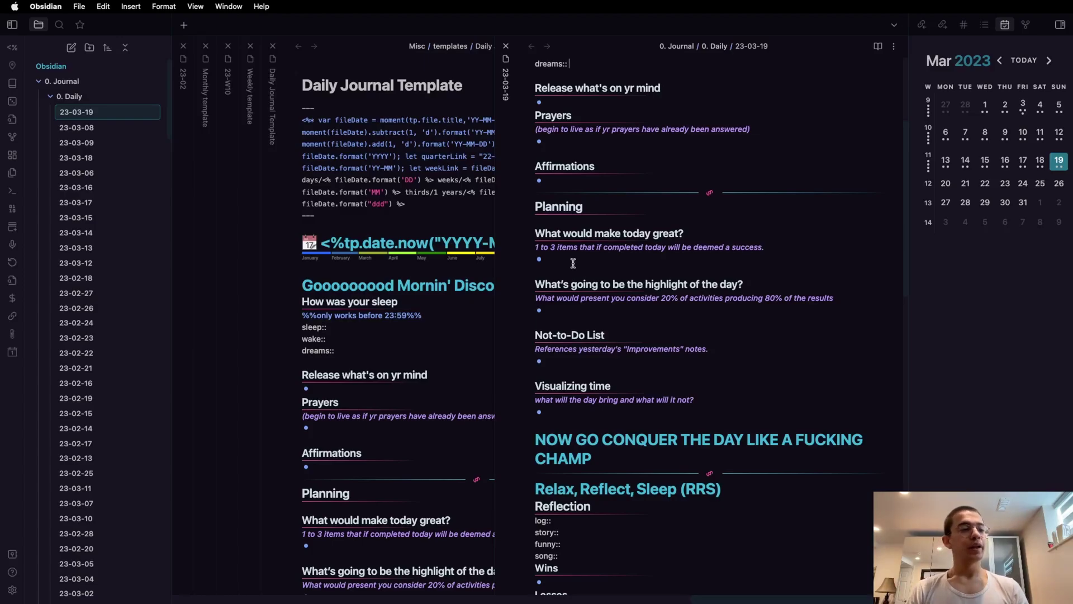
scroll(573, 262, down, 1)
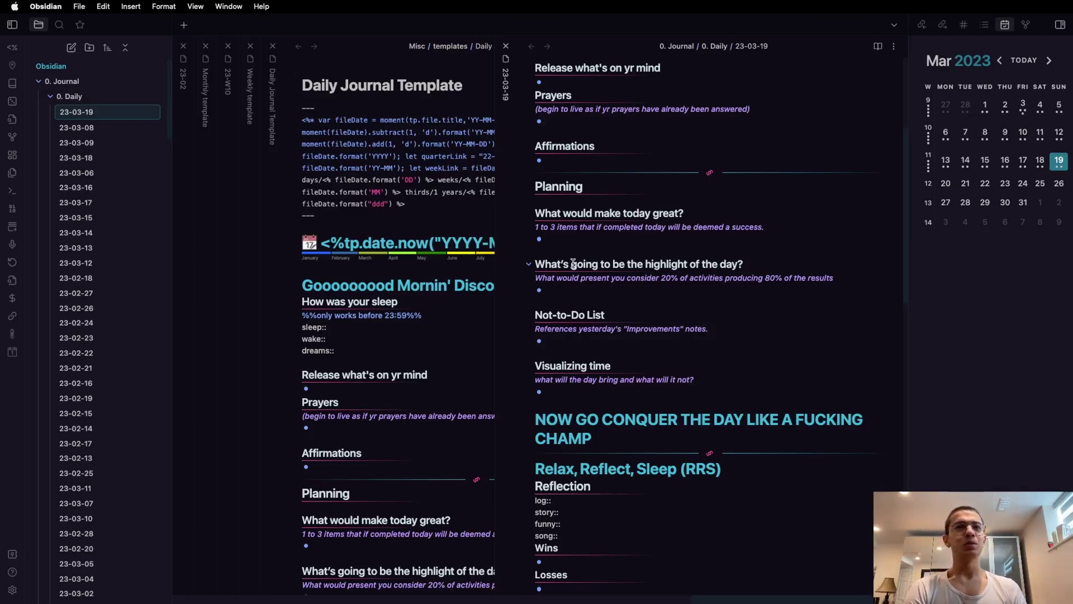
scroll(654, 302, up, 1)
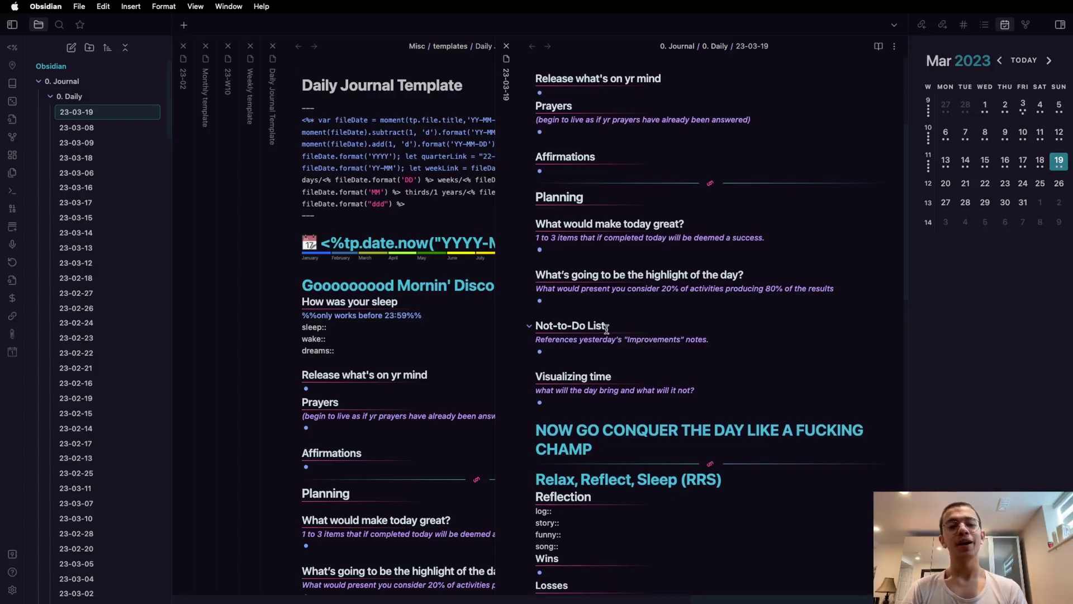
scroll(671, 336, down, 8)
click(773, 364)
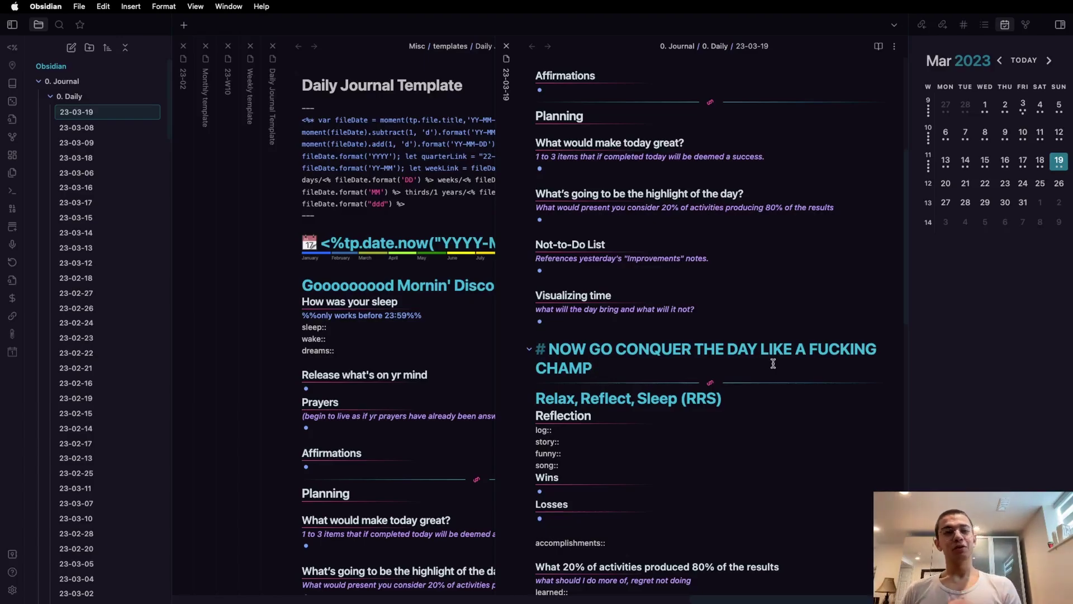
scroll(773, 363, down, 3)
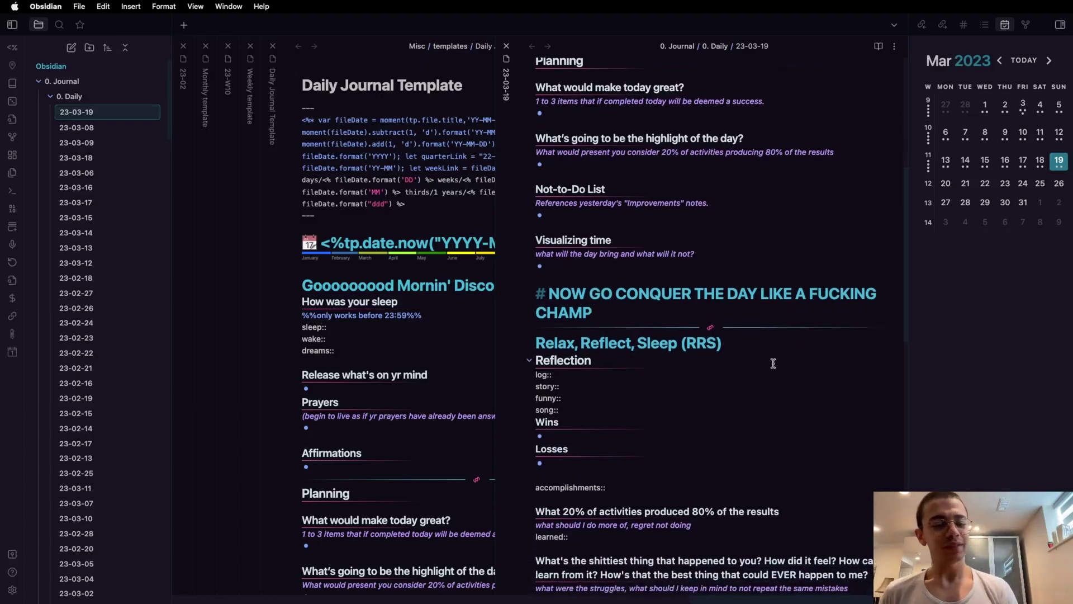
scroll(774, 364, down, 5)
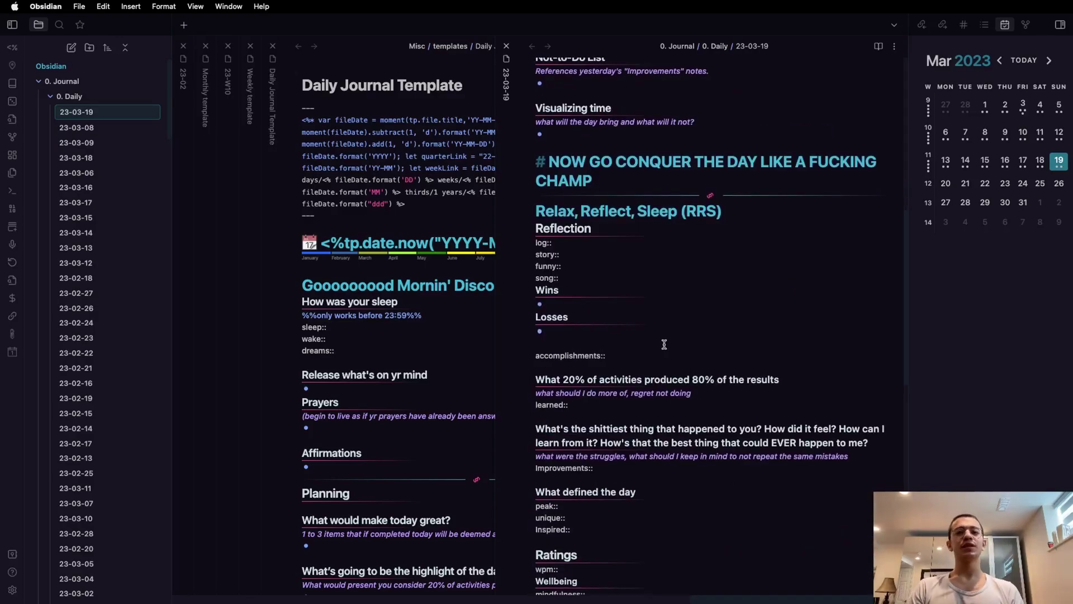
scroll(664, 345, down, 2)
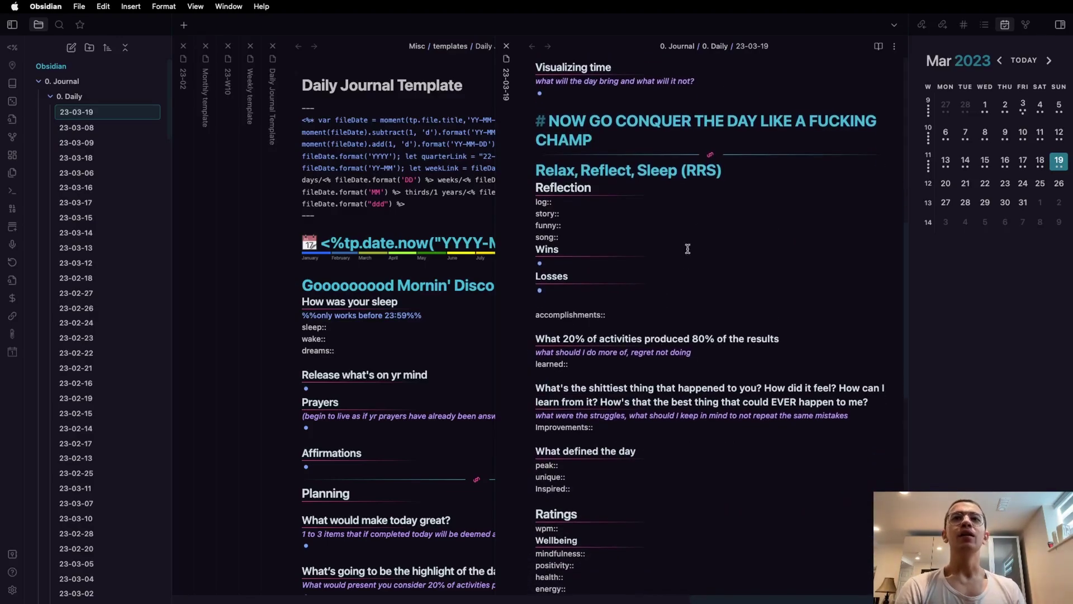
click(600, 205)
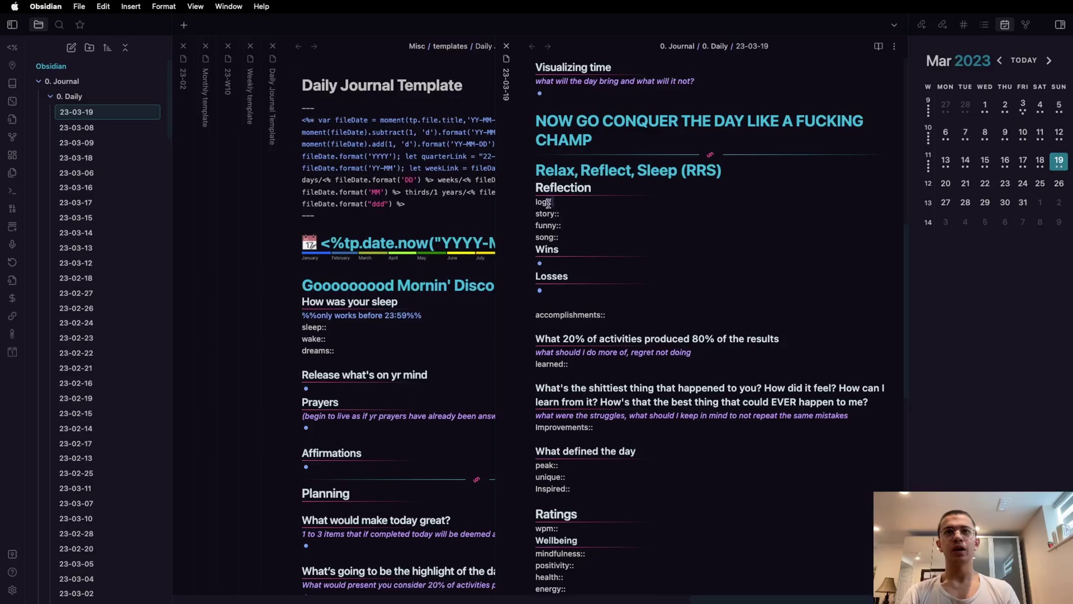
click(562, 204)
click(584, 213)
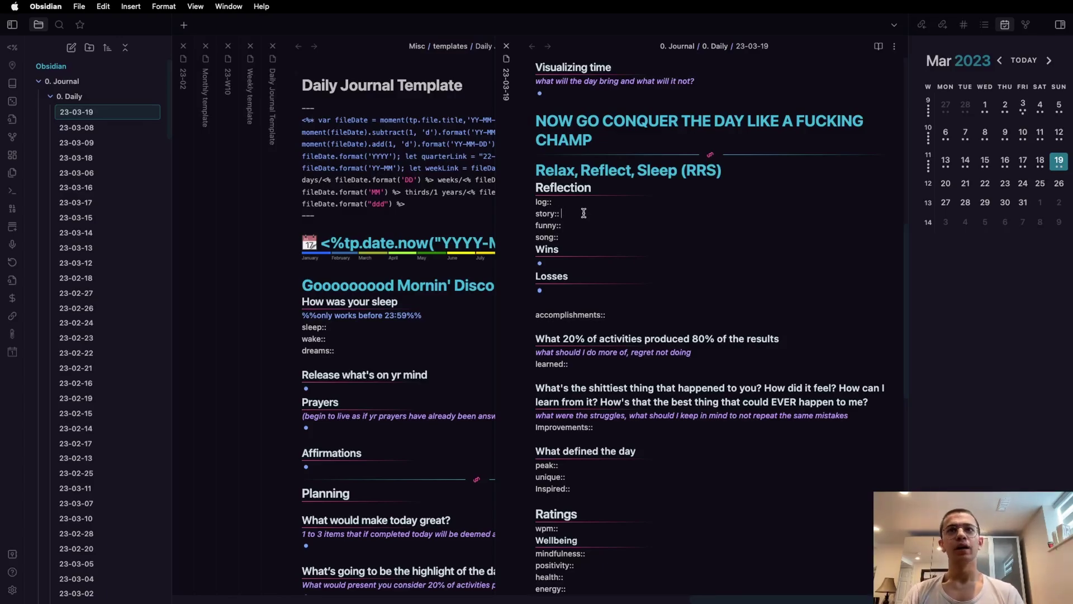
click(574, 223)
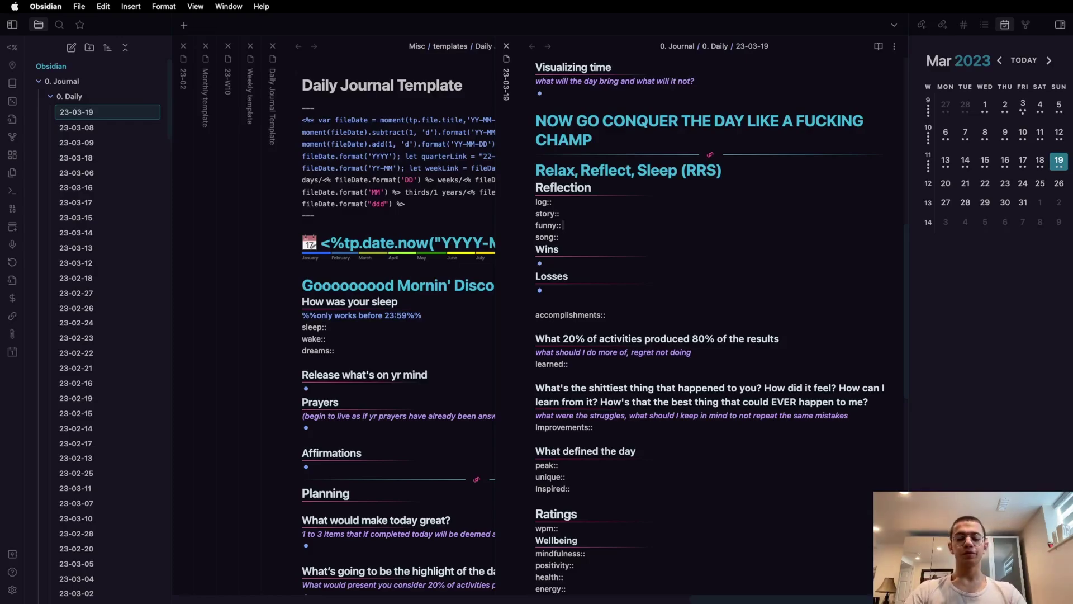
text(I ran over a)
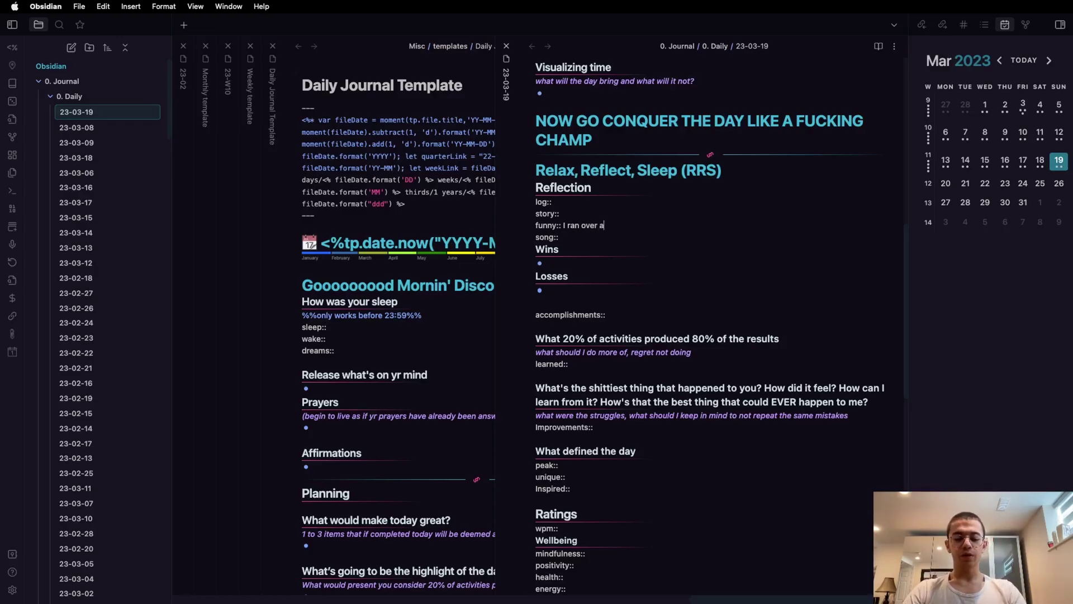
text( squirrel)
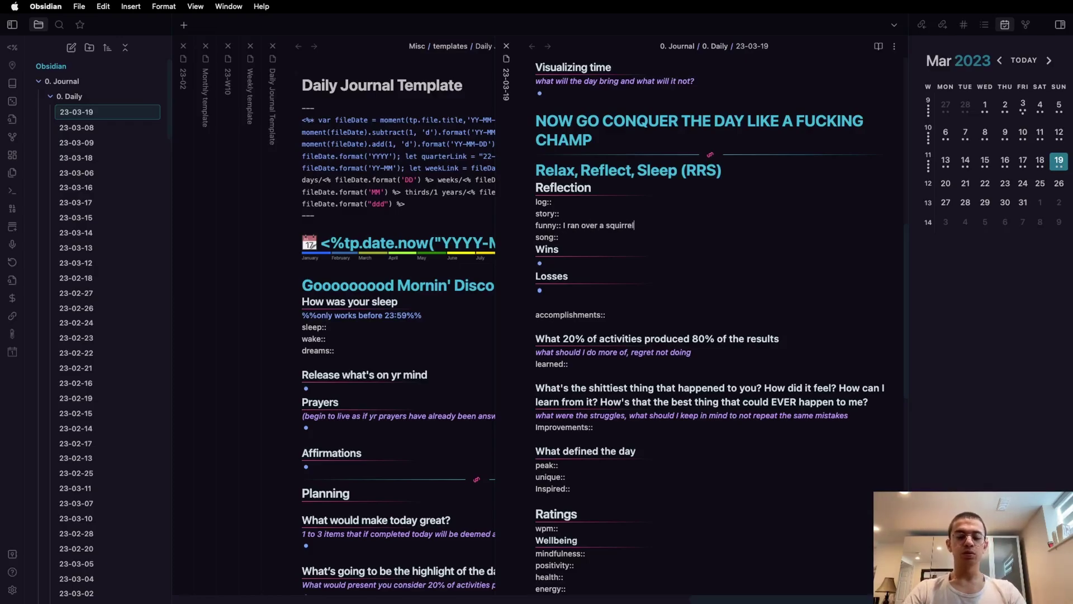
text( while)
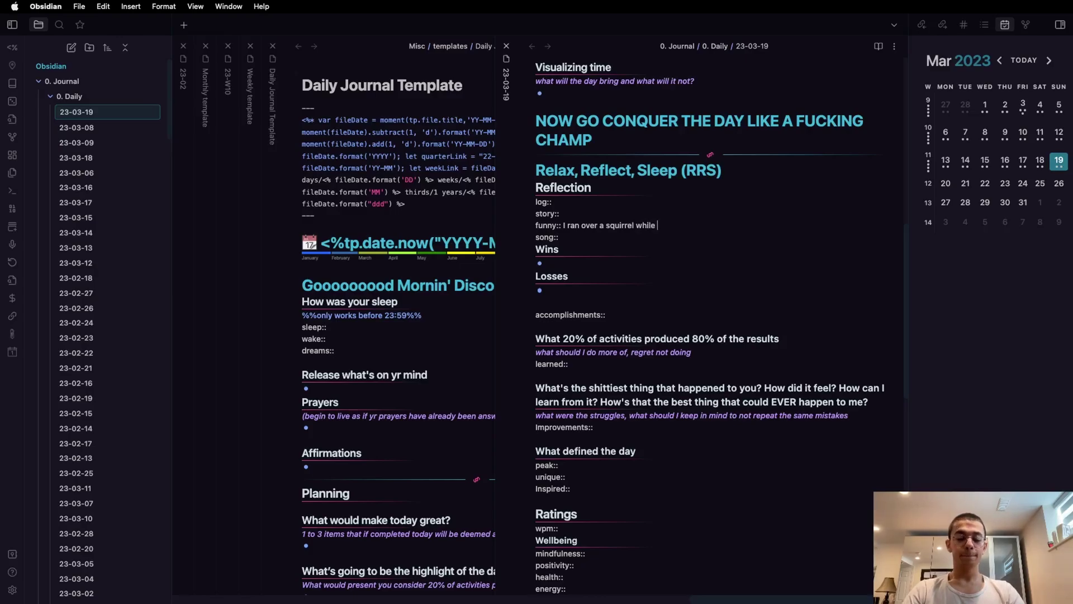
text( biking back)
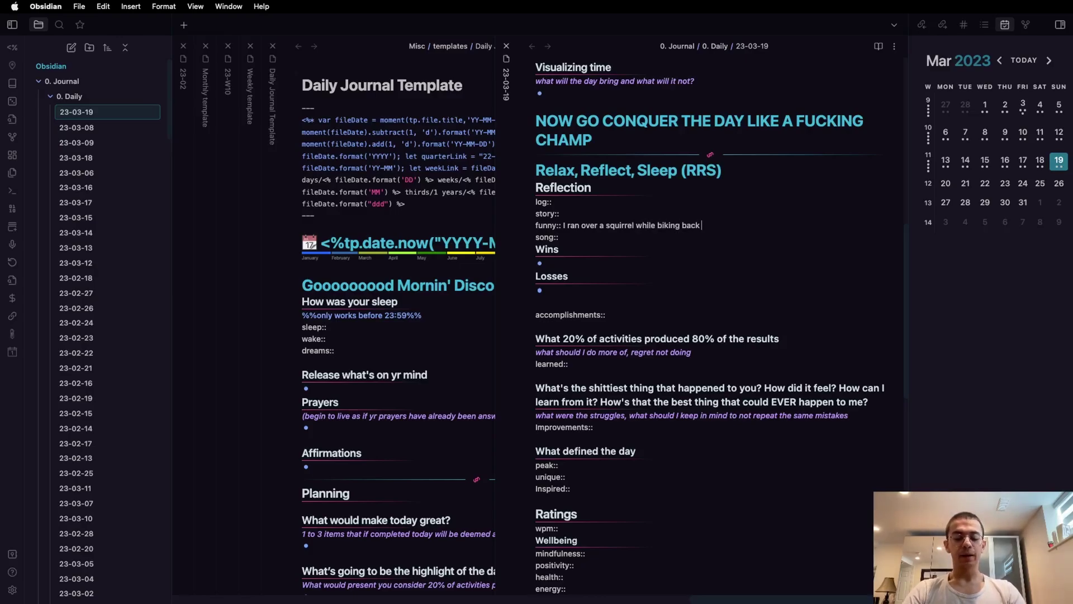
text( to home)
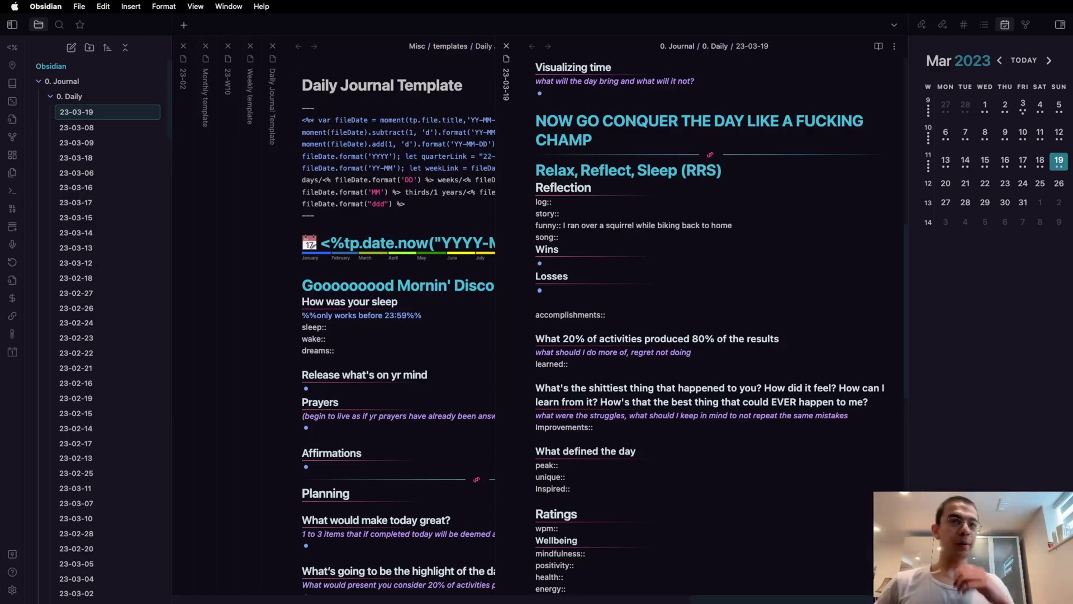
key(super+z)
click(604, 238)
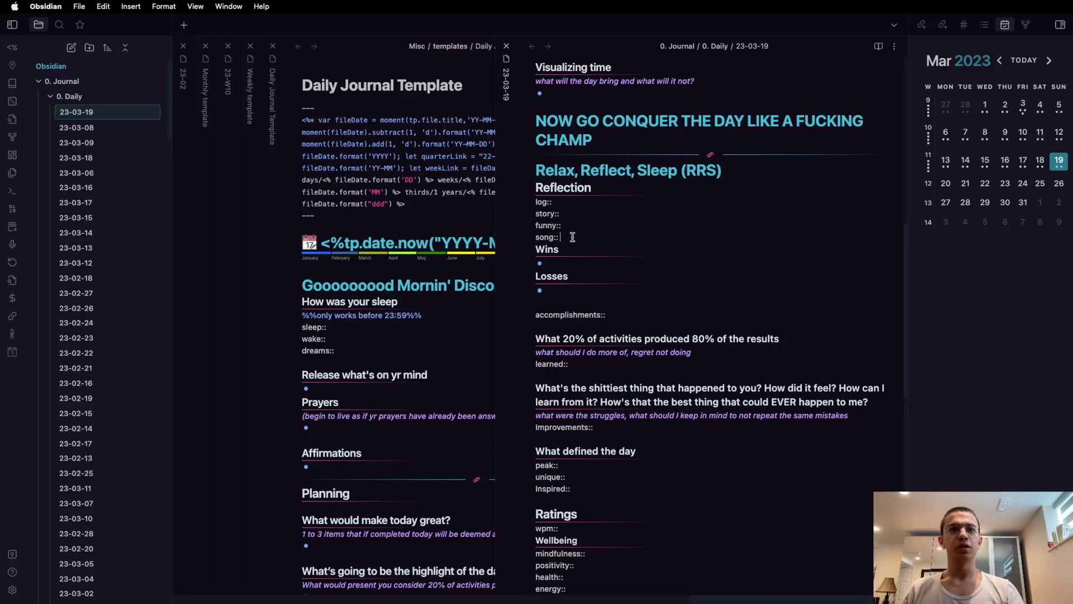
scroll(573, 237, down, 2)
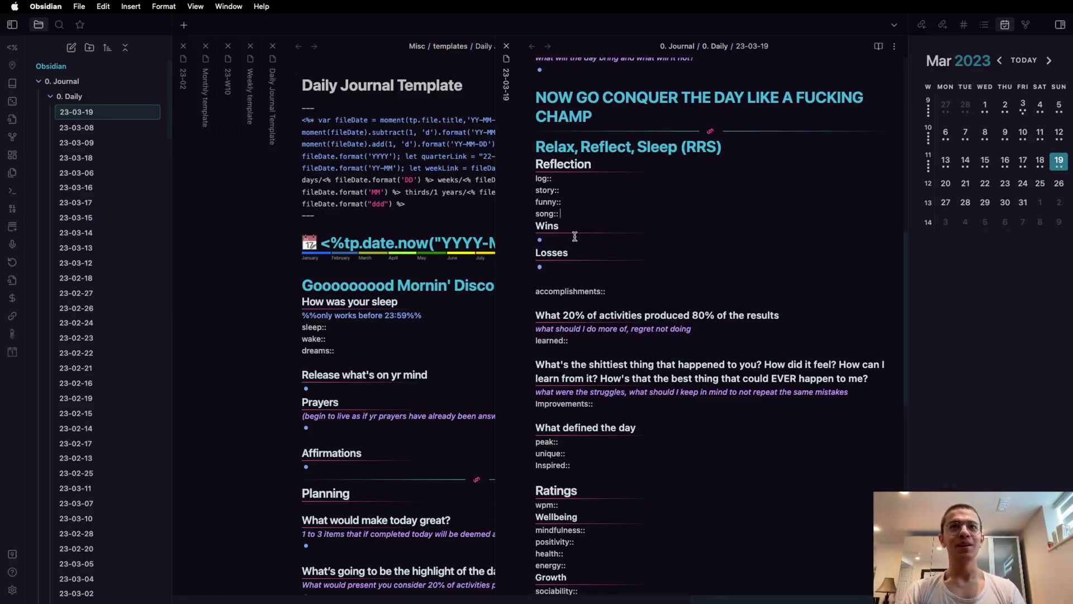
scroll(604, 235, down, 1)
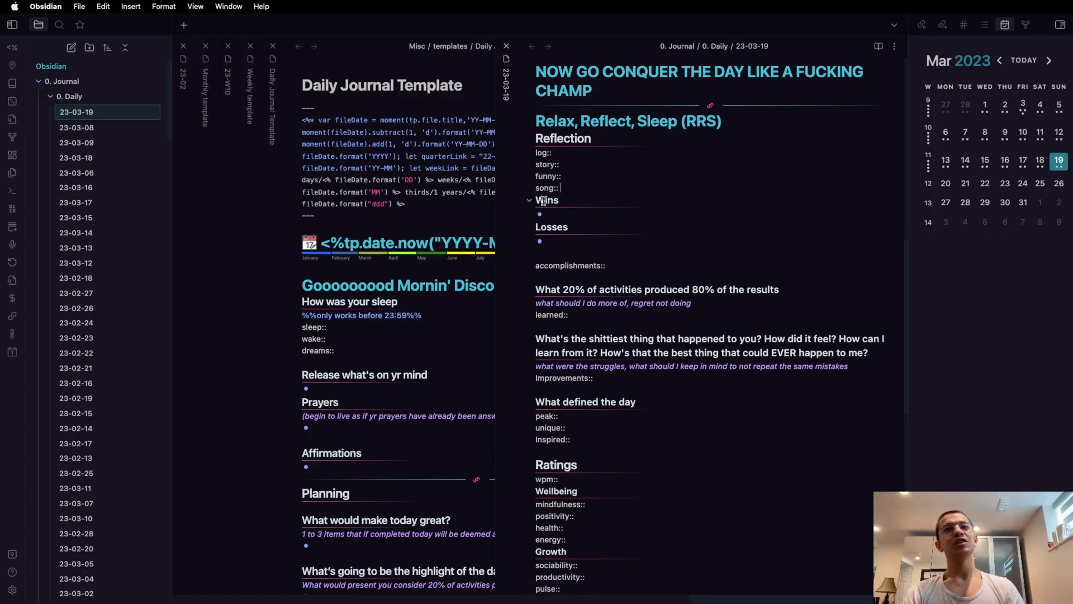
click(578, 202)
click(600, 214)
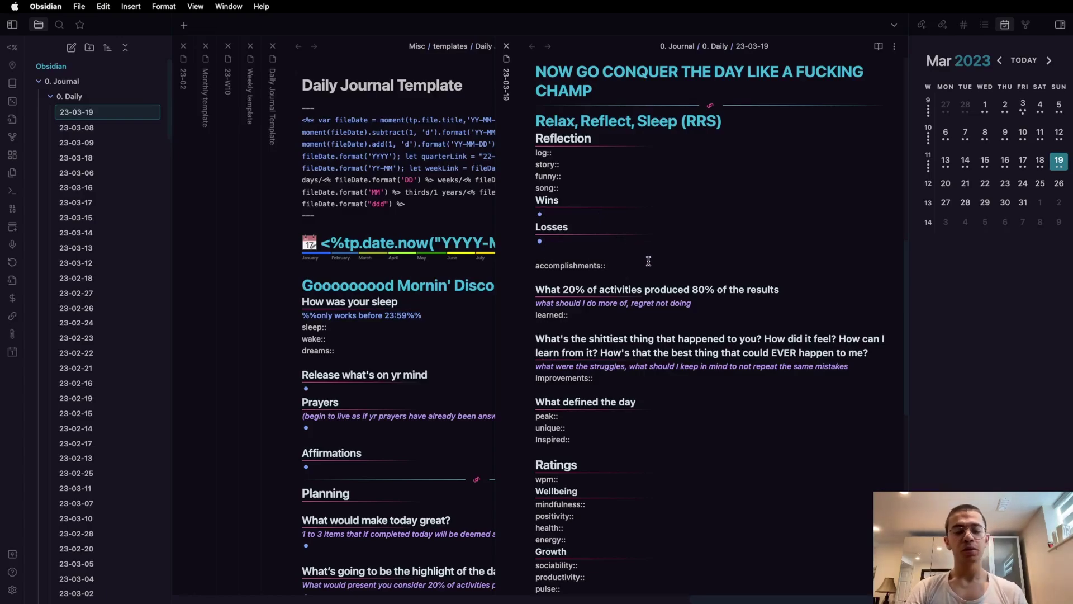
scroll(648, 261, down, 4)
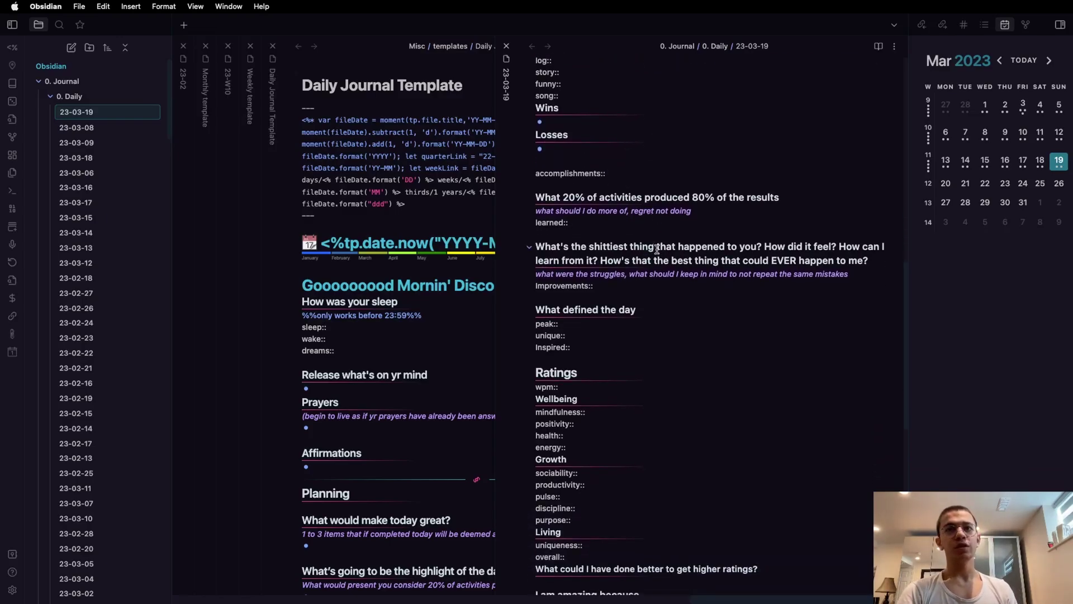
click(638, 284)
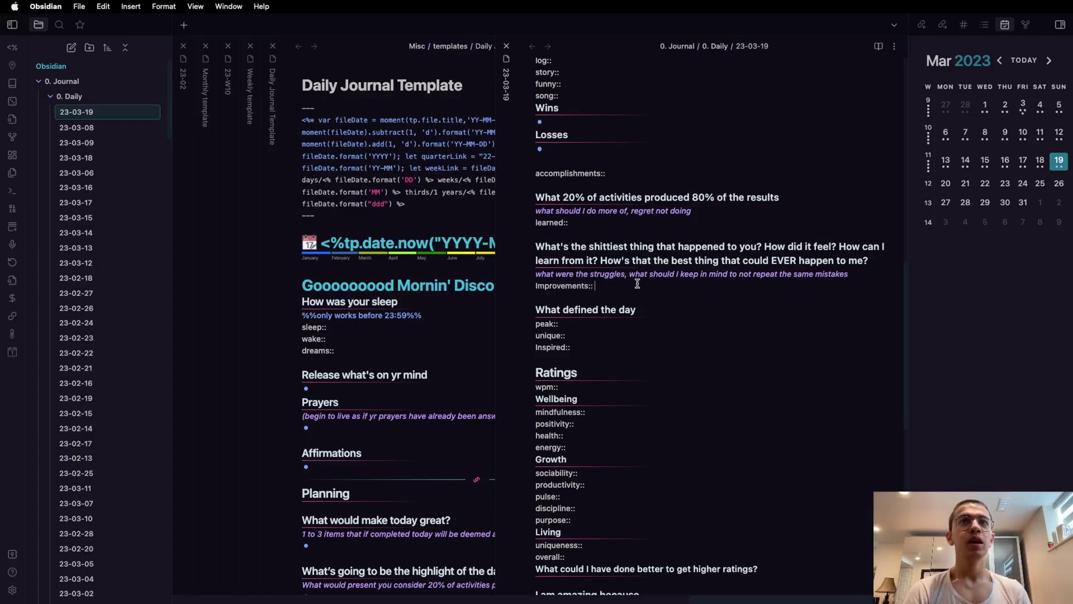
drag(637, 283, 537, 197)
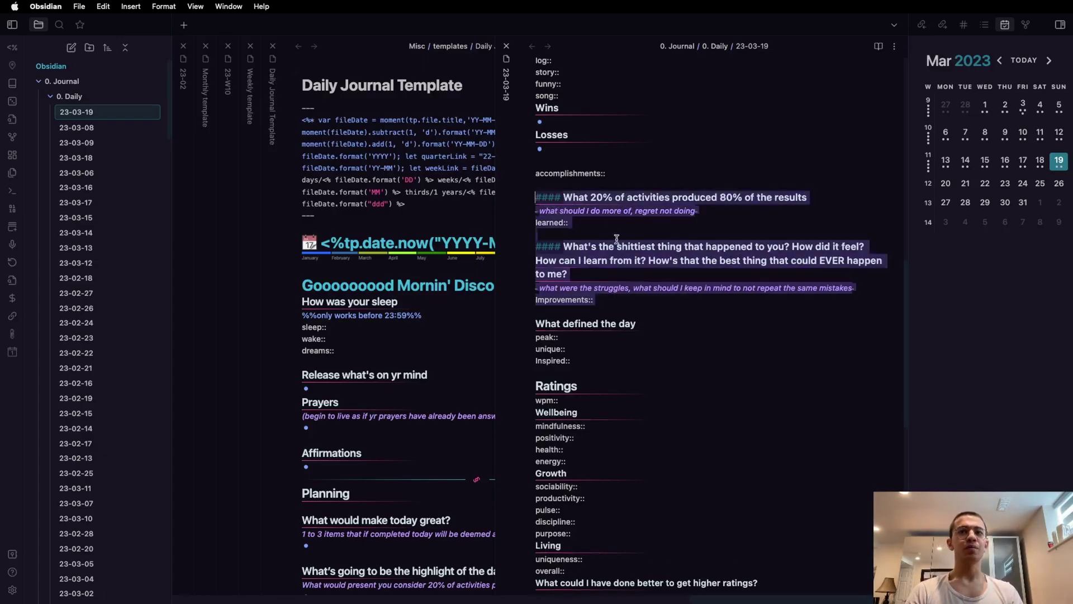
click(644, 301)
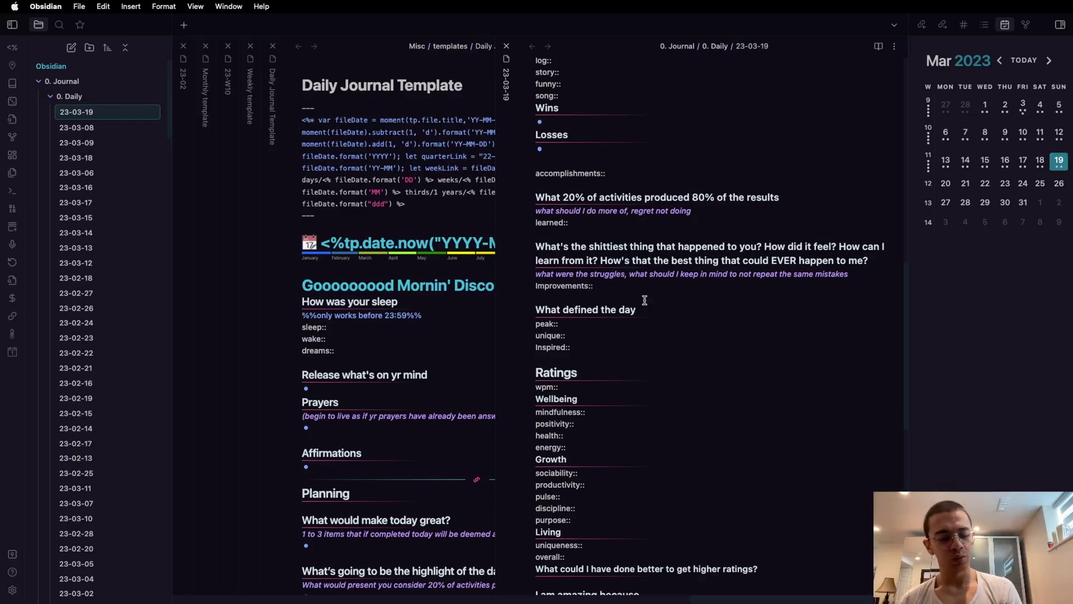
scroll(627, 360, up, 3)
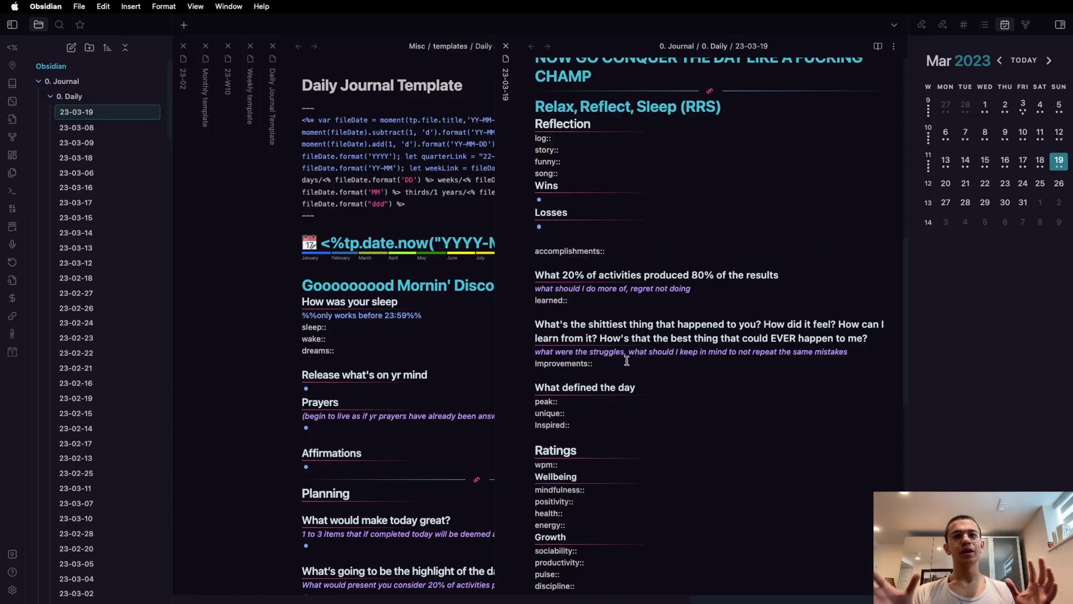
click(627, 360)
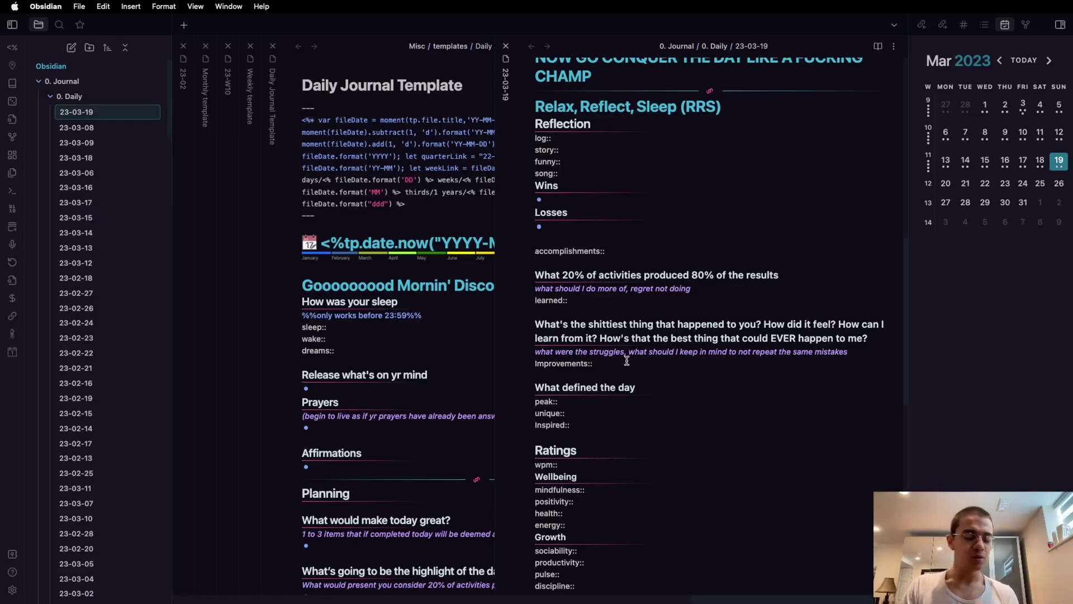
click(626, 361)
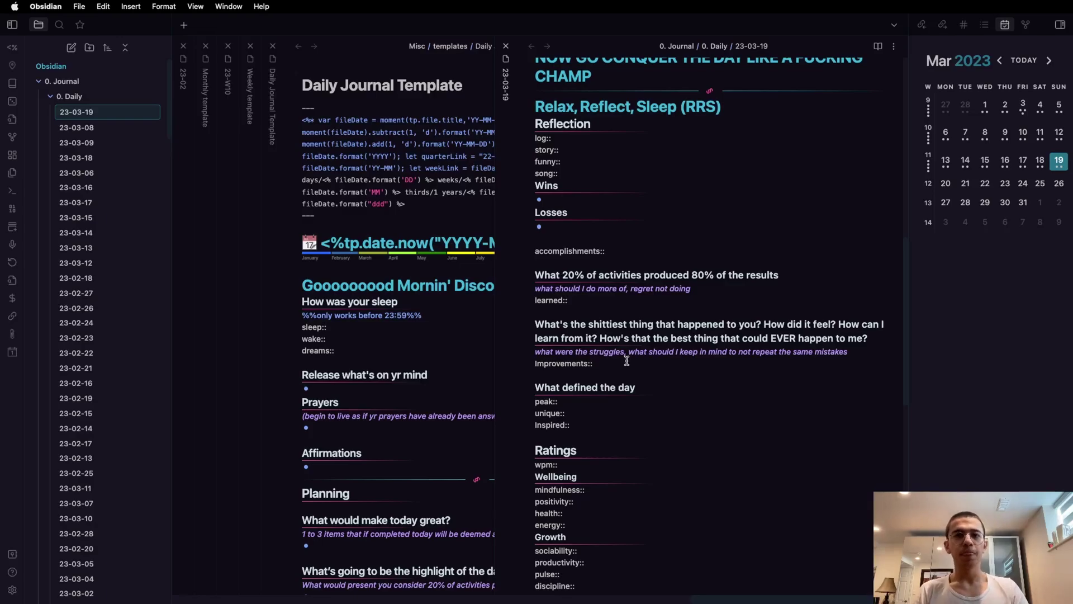
scroll(626, 360, down, 1)
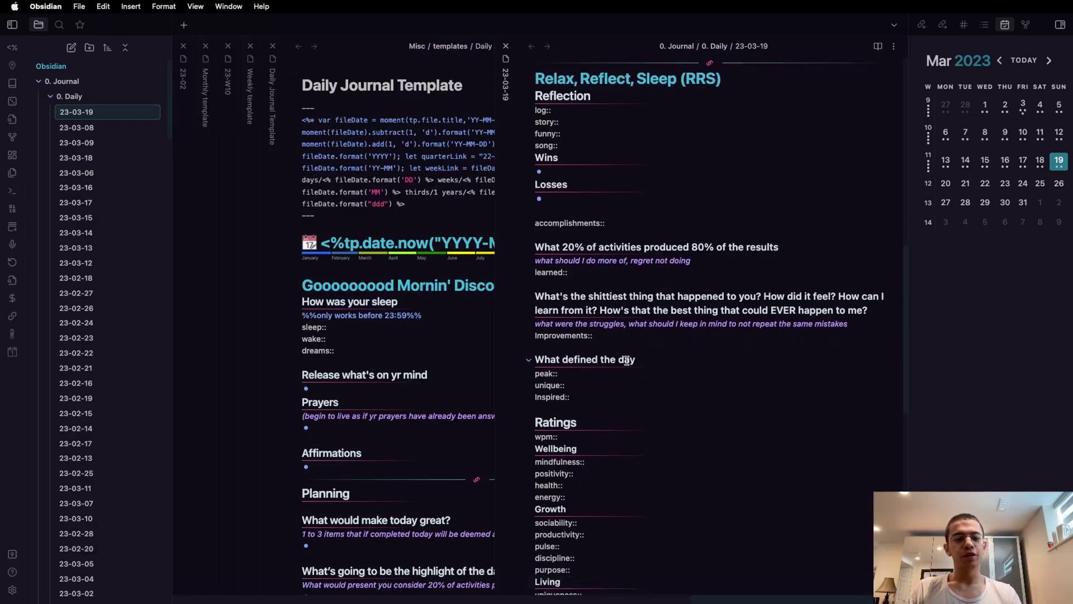
scroll(626, 360, down, 1)
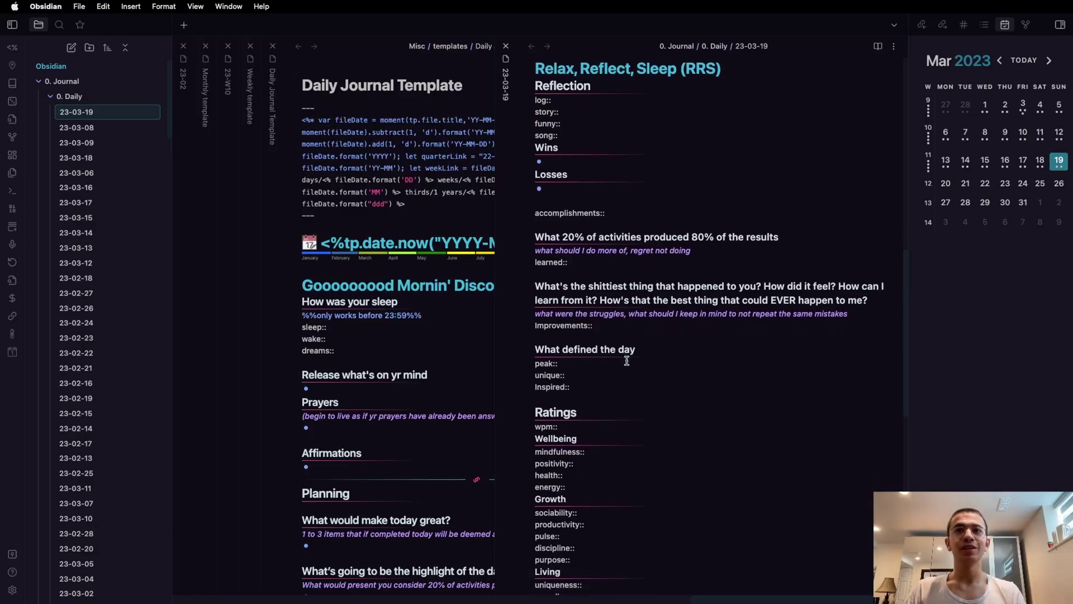
scroll(627, 360, down, 3)
click(564, 326)
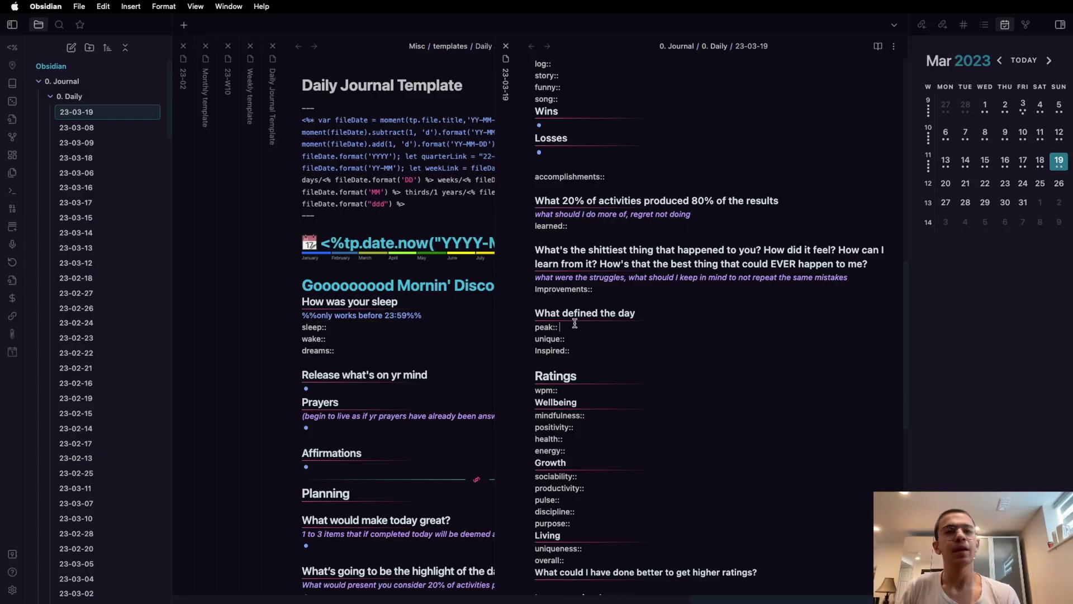
click(573, 339)
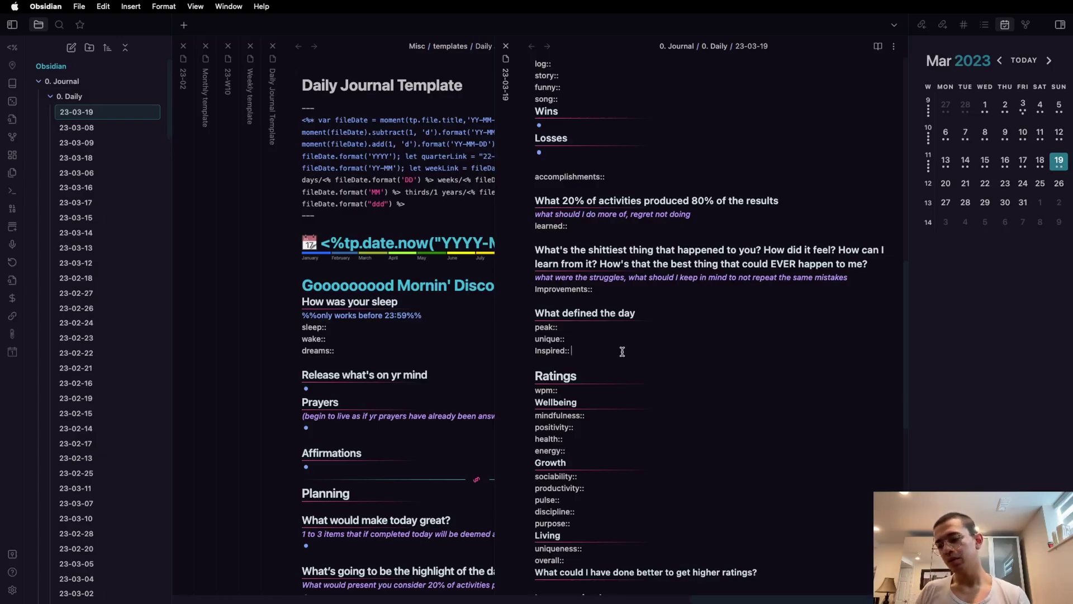
scroll(623, 351, down, 3)
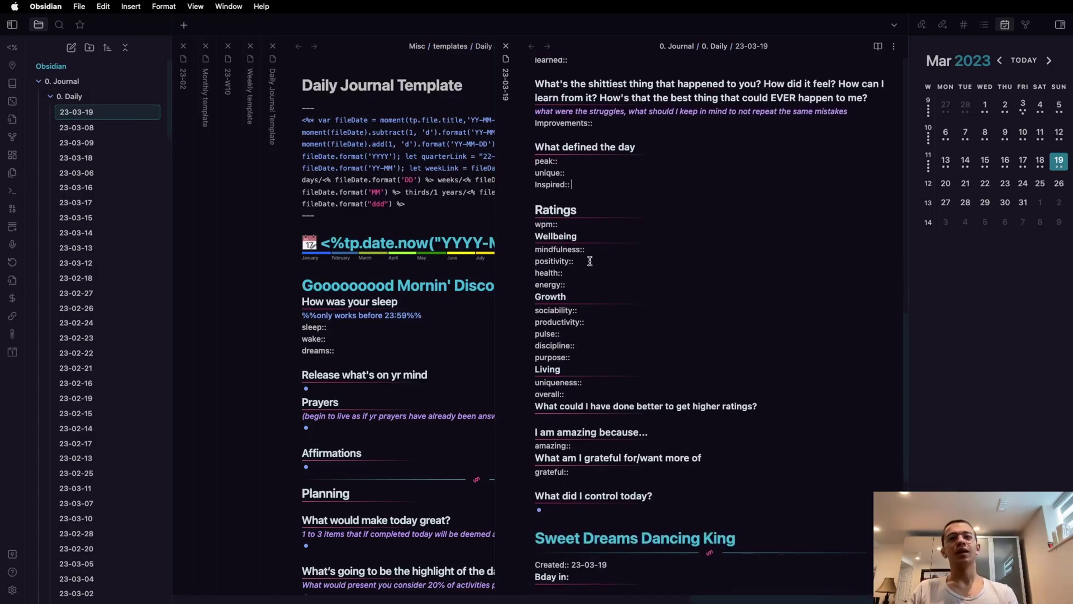
drag(582, 211, 599, 393)
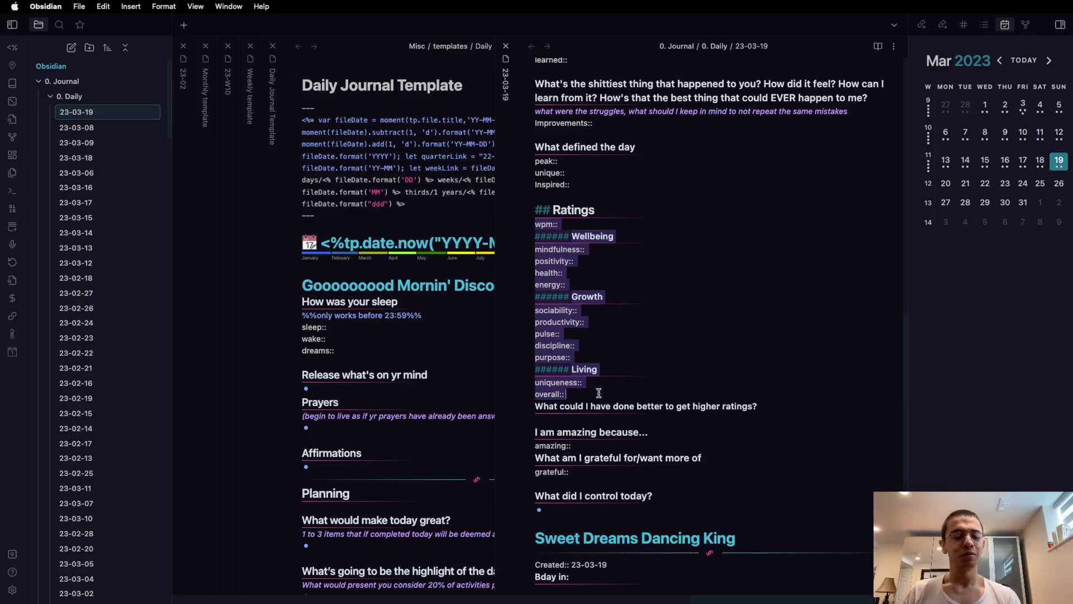
Replace the wpm:: line under Ratings in the 23-03-19 note with healthy-eating::.
click(599, 393)
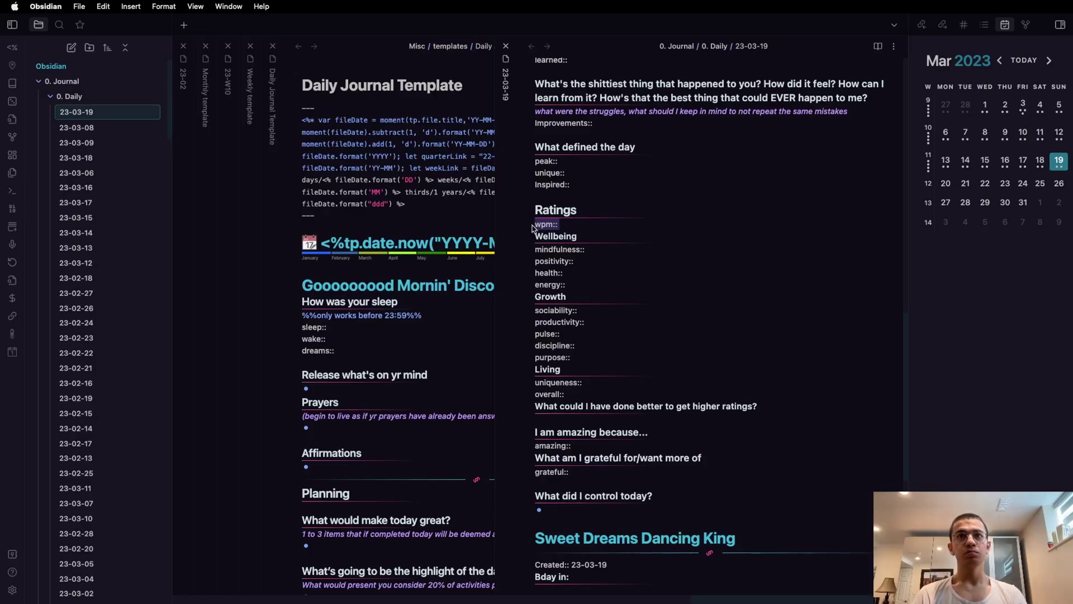
key(BackSpace)
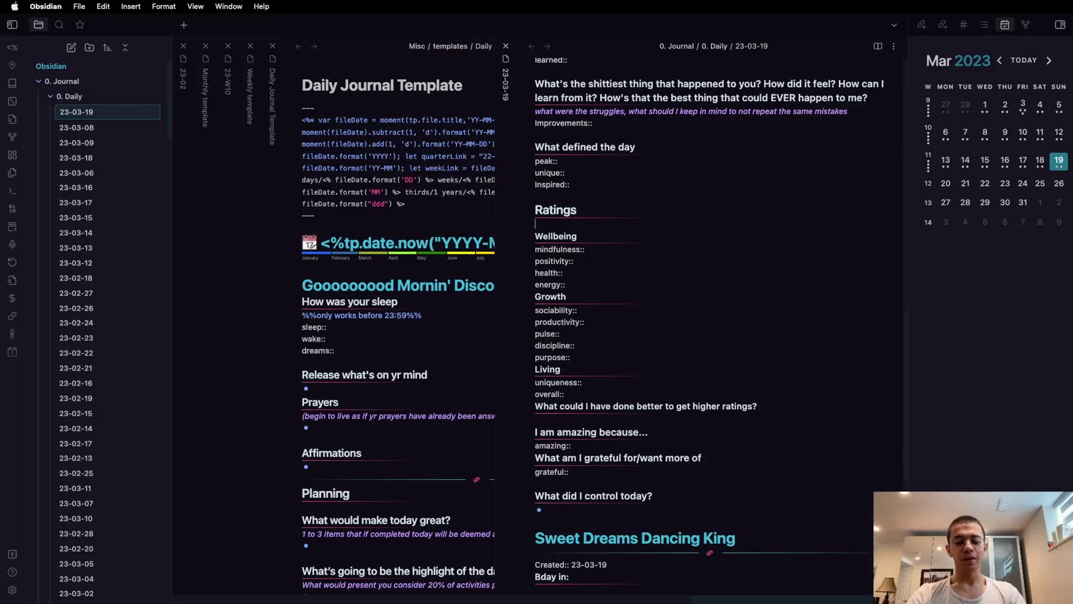
text(healthy)
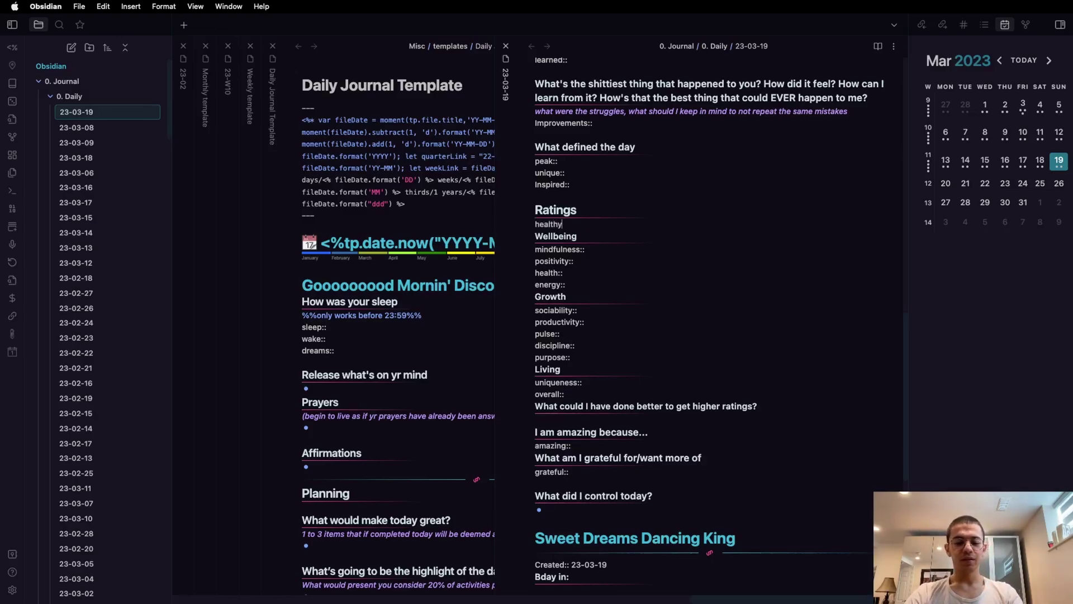
text(-eating::)
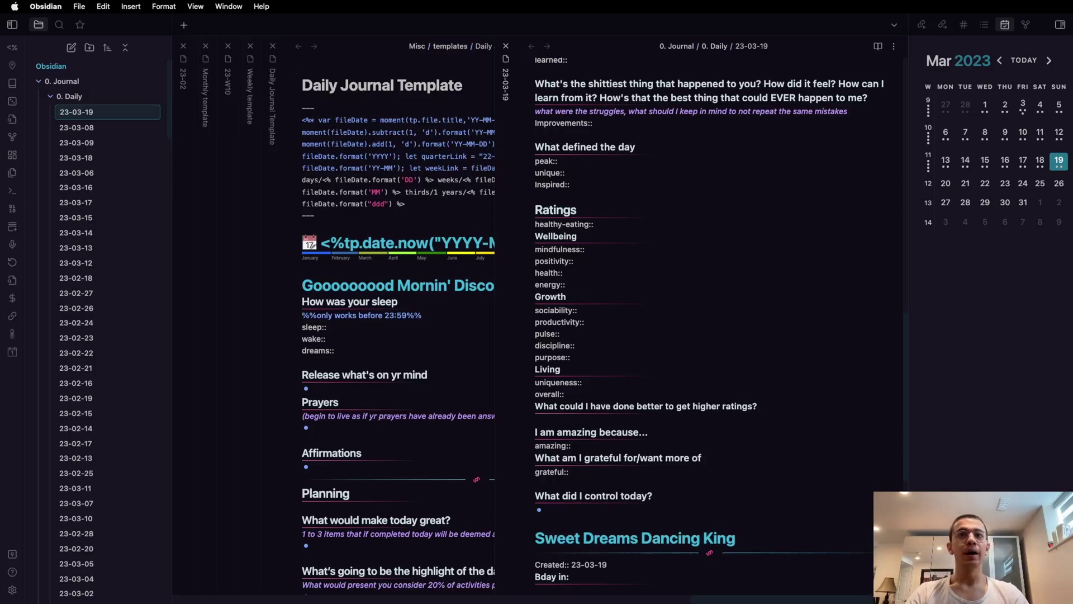
click(564, 219)
scroll(631, 247, down, 2)
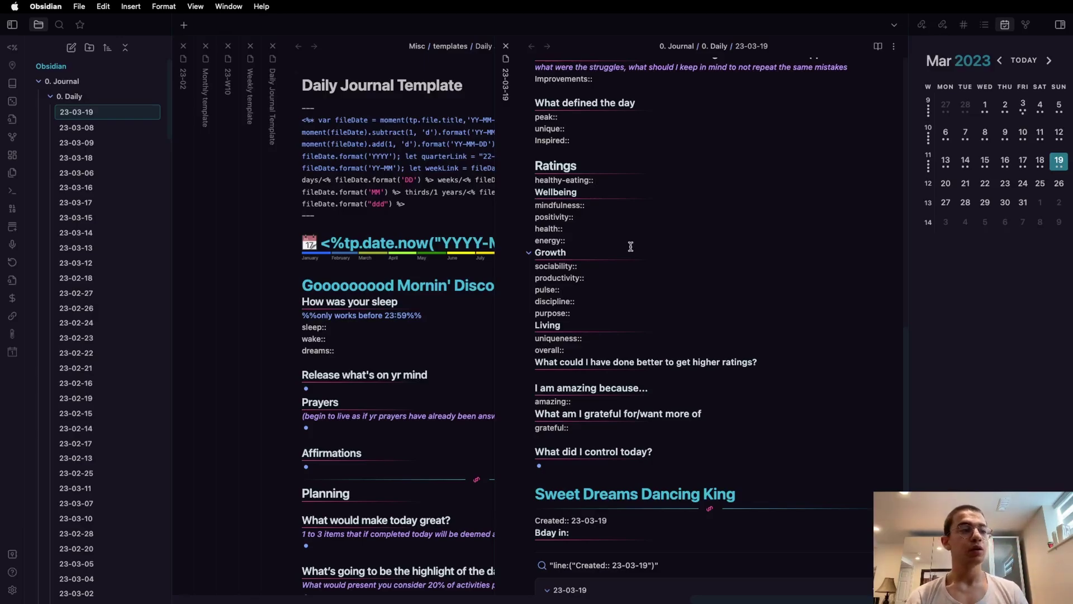
scroll(631, 247, down, 1)
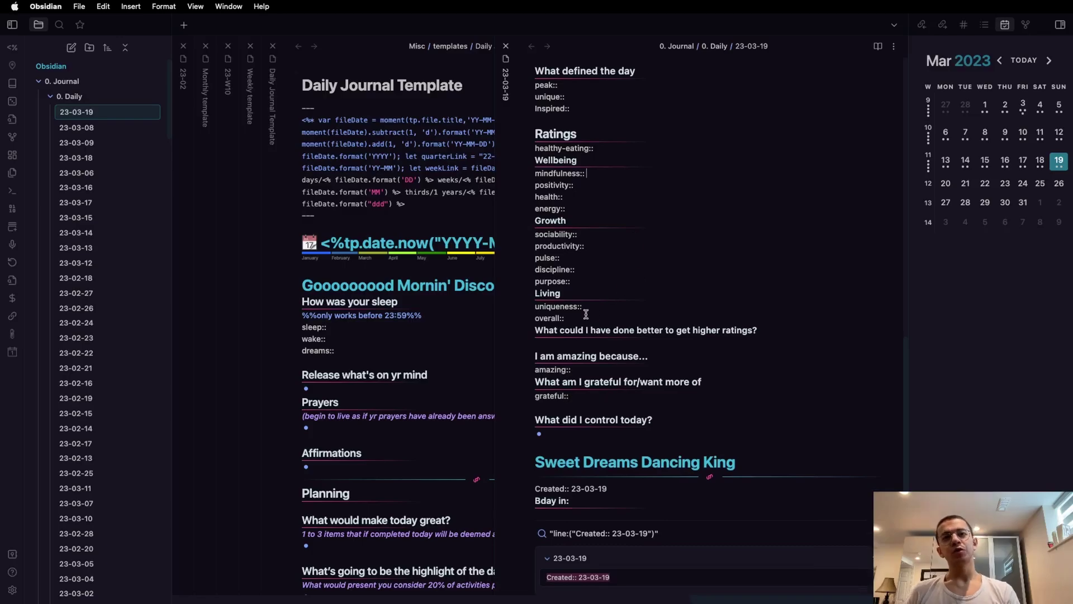
click(608, 170)
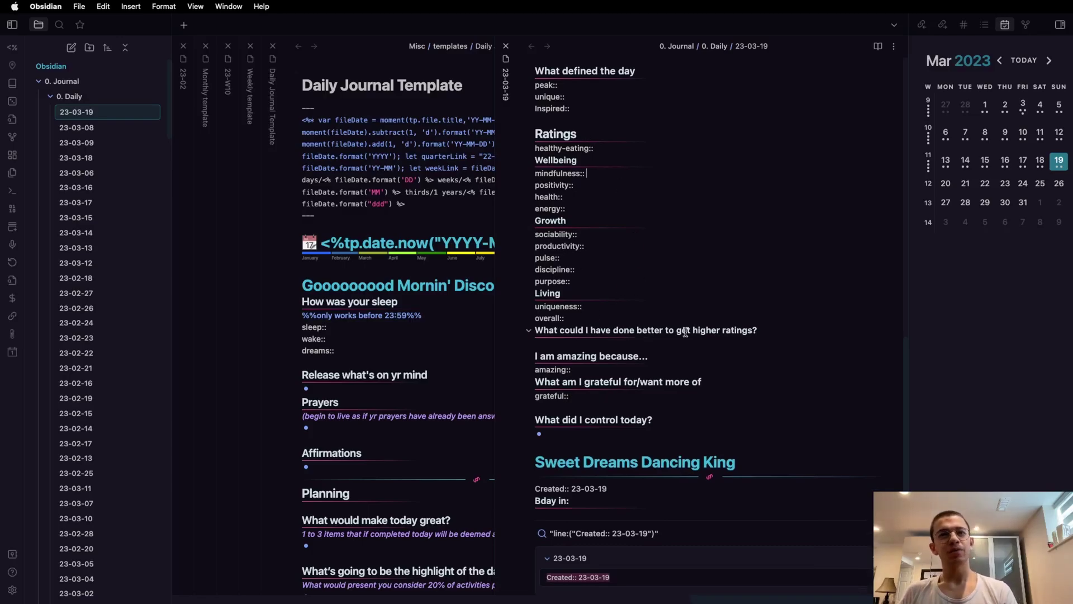
triple_click(699, 331)
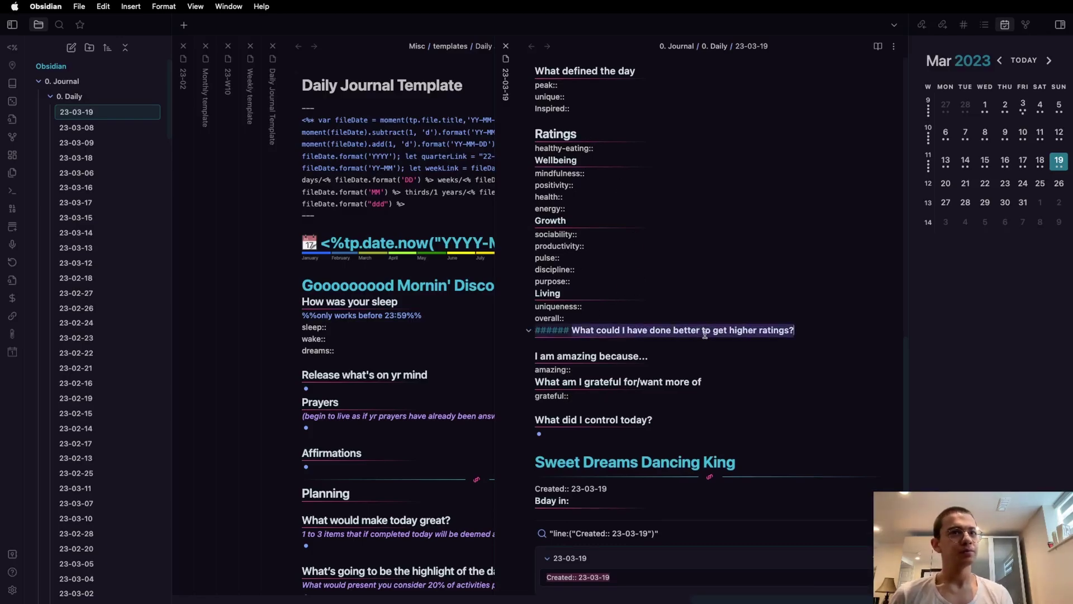
click(715, 345)
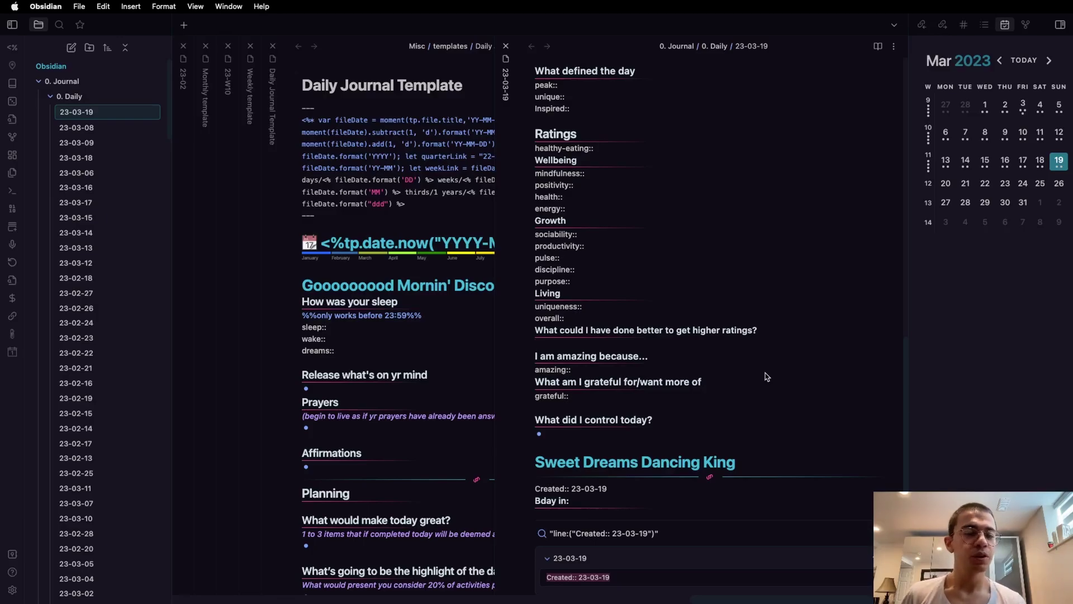
scroll(767, 376, down, 2)
drag(655, 367, 527, 311)
click(753, 330)
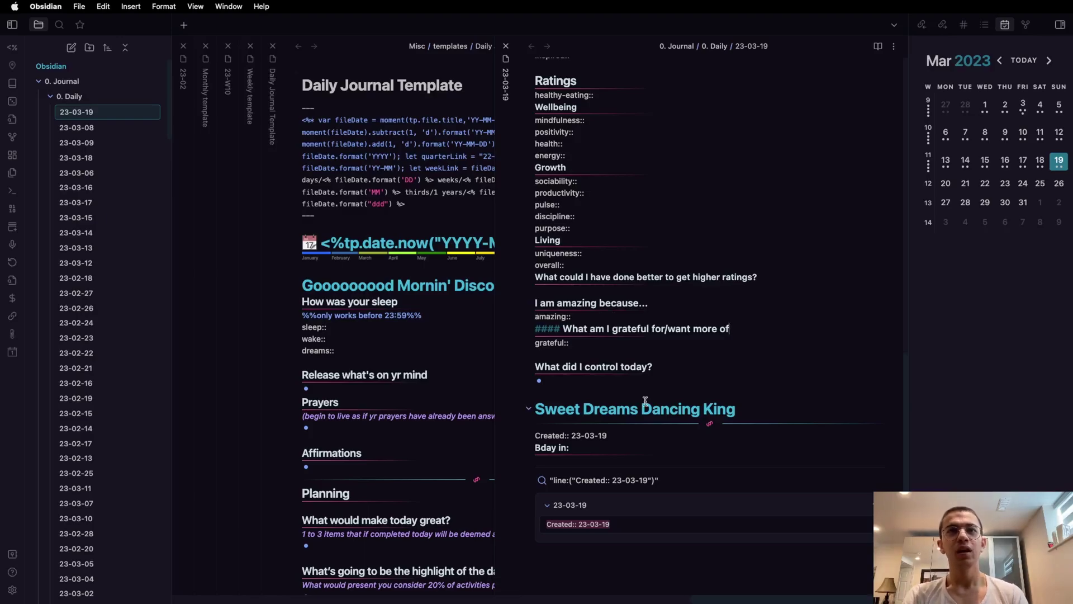
Change the healthy-eating:: field under Ratings back to wpm:: in the 23-03-19 note.
click(686, 315)
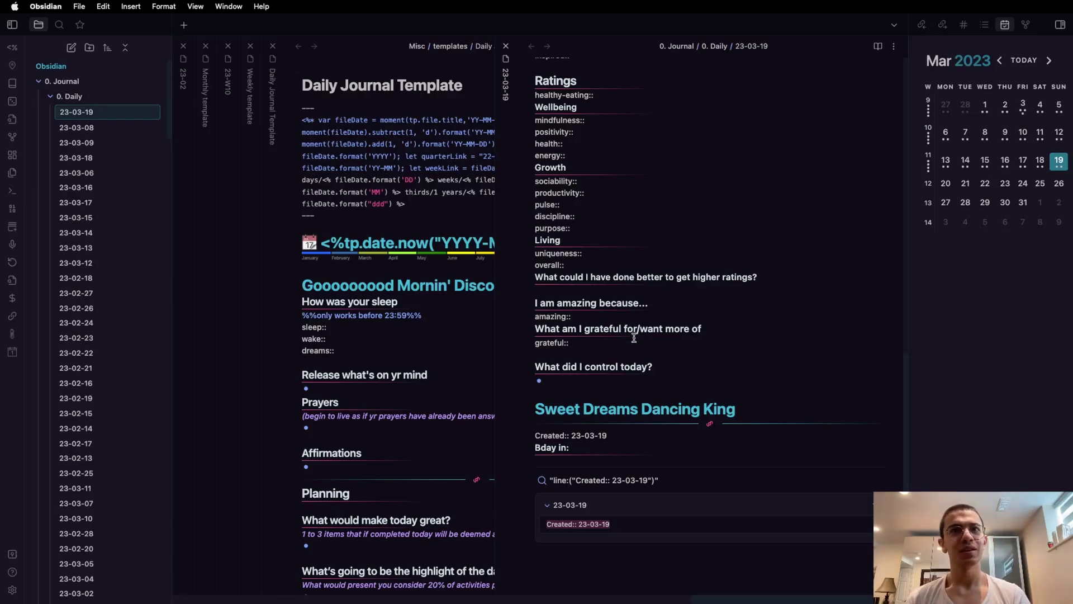
click(682, 368)
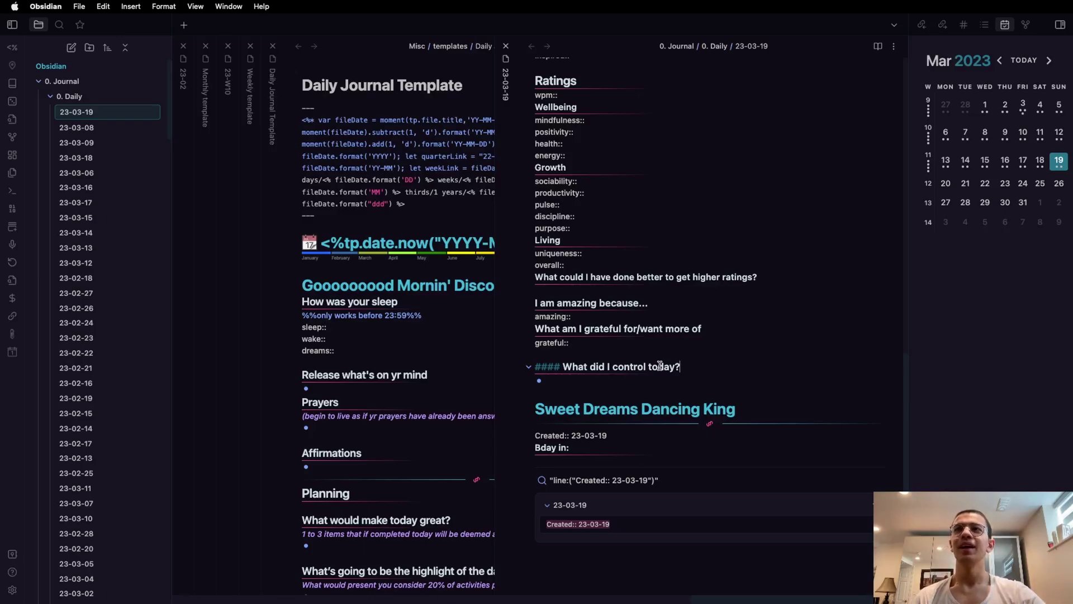
Scroll the Daily Journal Template pane down to its Ratings fields, including wpm.
mouse_move(524, 322)
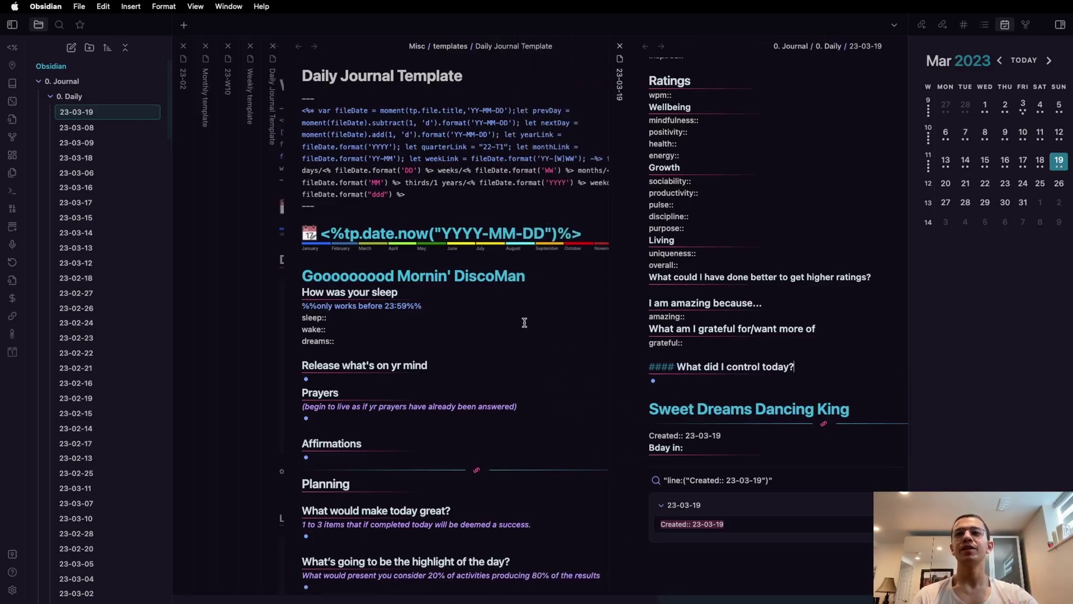
scroll(525, 323, down, 15)
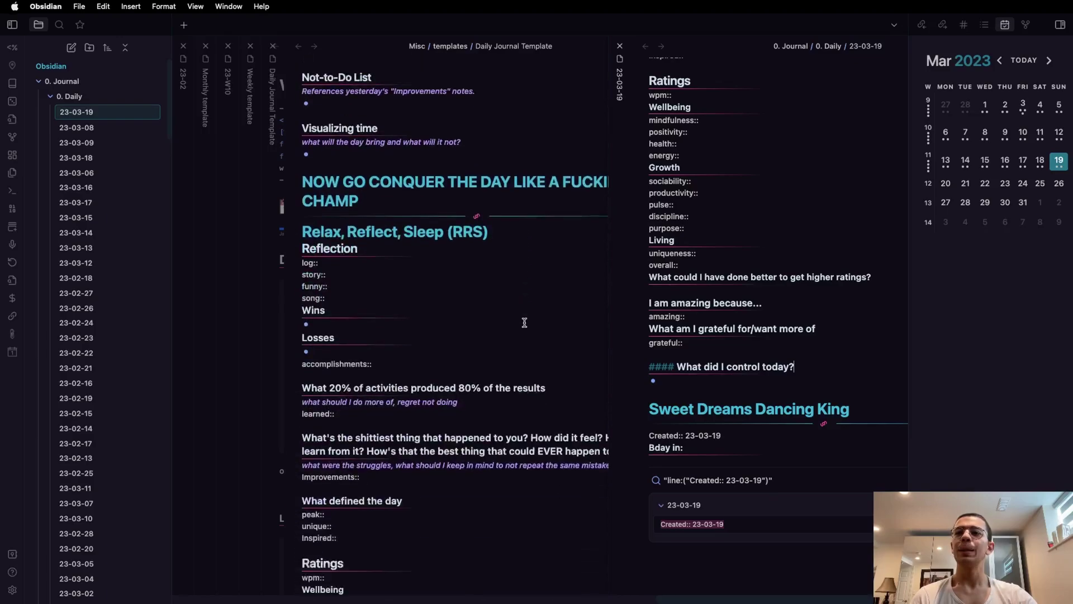
scroll(524, 322, down, 10)
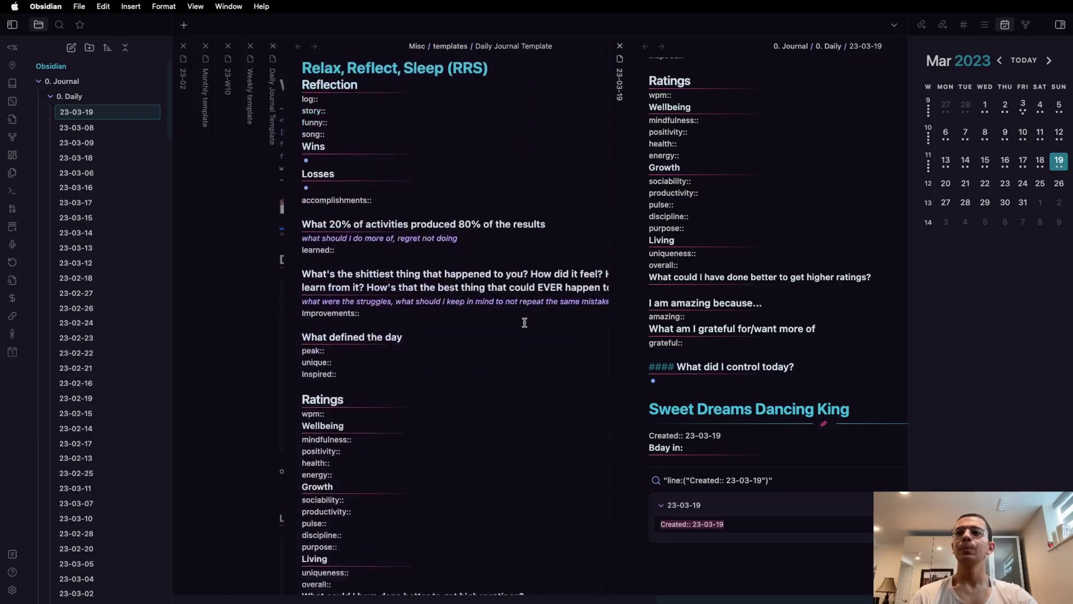
click(760, 265)
scroll(755, 268, left, 3)
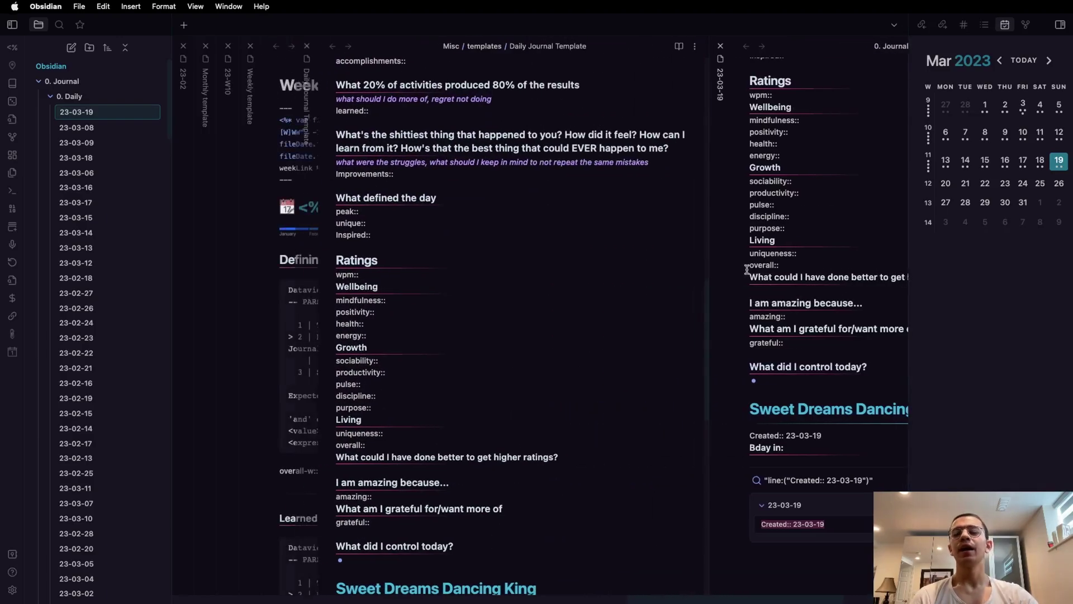
In Editor settings, set new tabs to Reading view and default editing mode to Source mode.
click(12, 590)
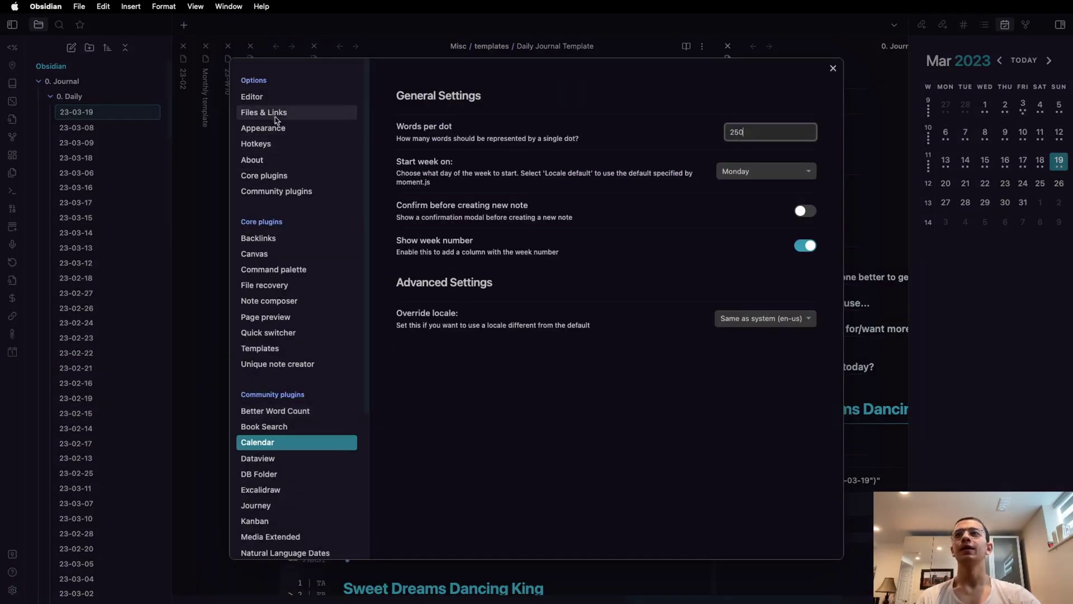
click(257, 97)
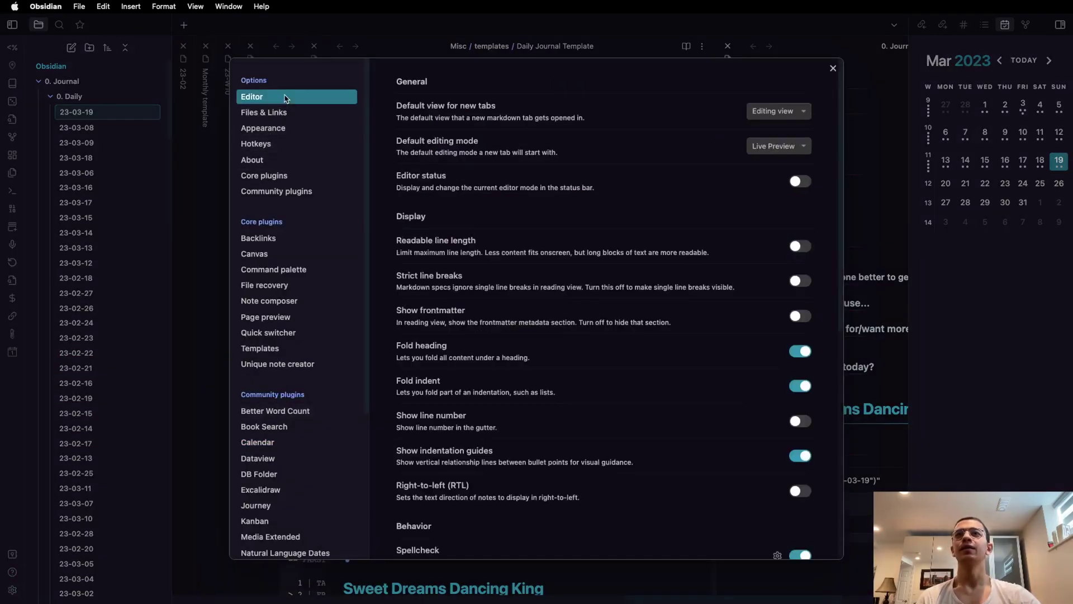
click(796, 117)
click(789, 124)
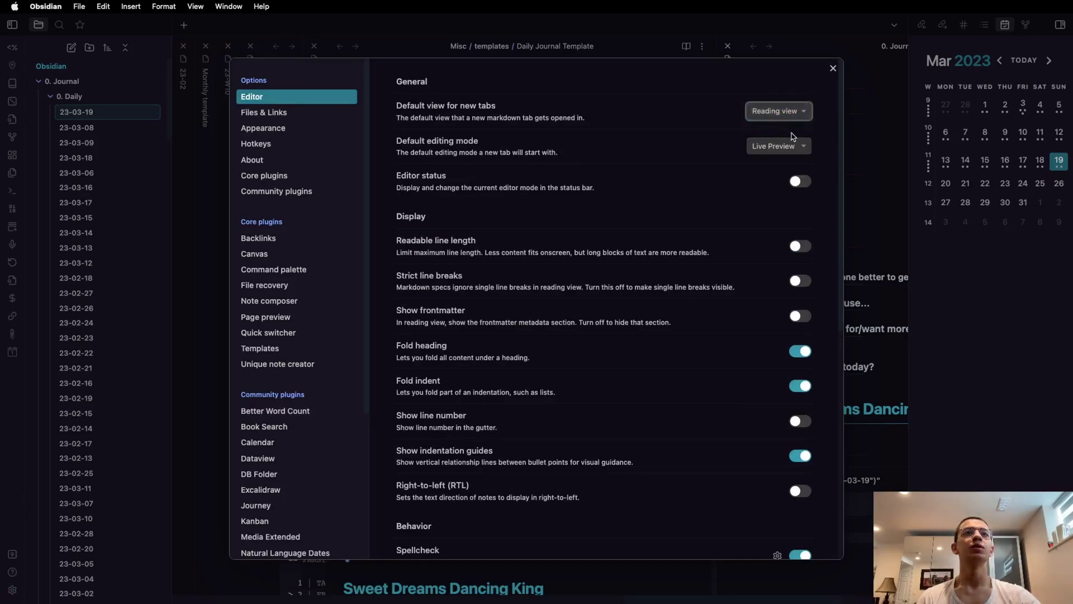
click(792, 146)
click(777, 158)
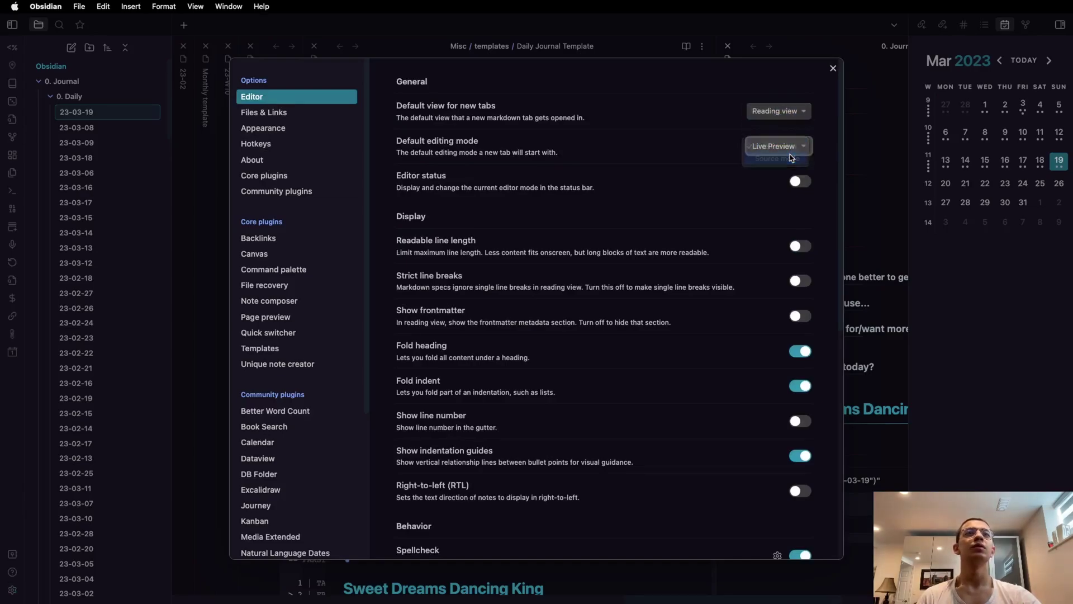
click(833, 69)
Switch the 23-03-19 note to reading view and scroll through its rendered content.
click(746, 205)
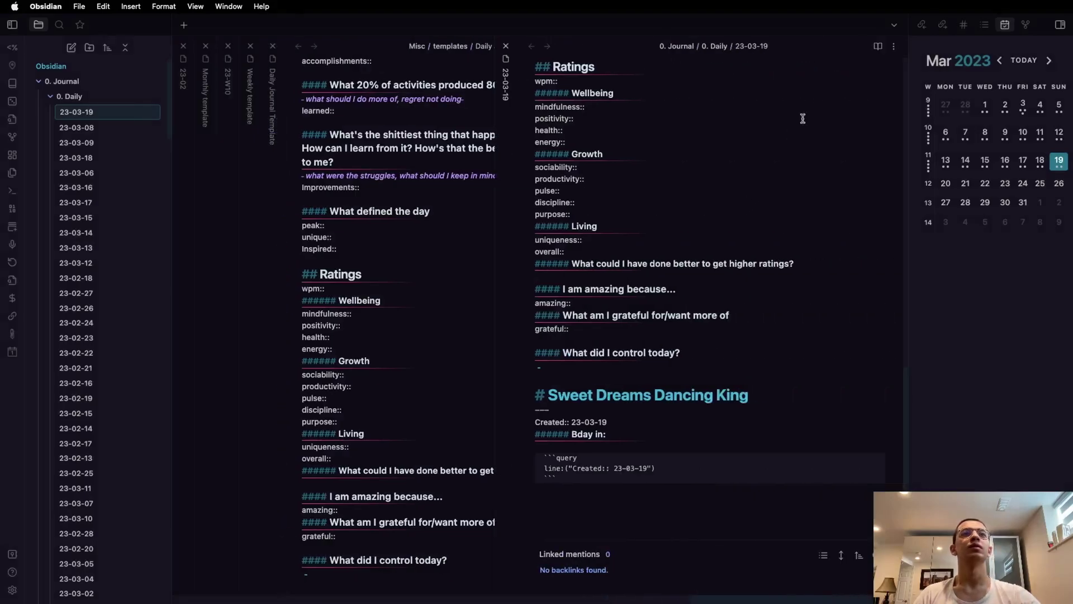
click(877, 48)
scroll(699, 201, up, 15)
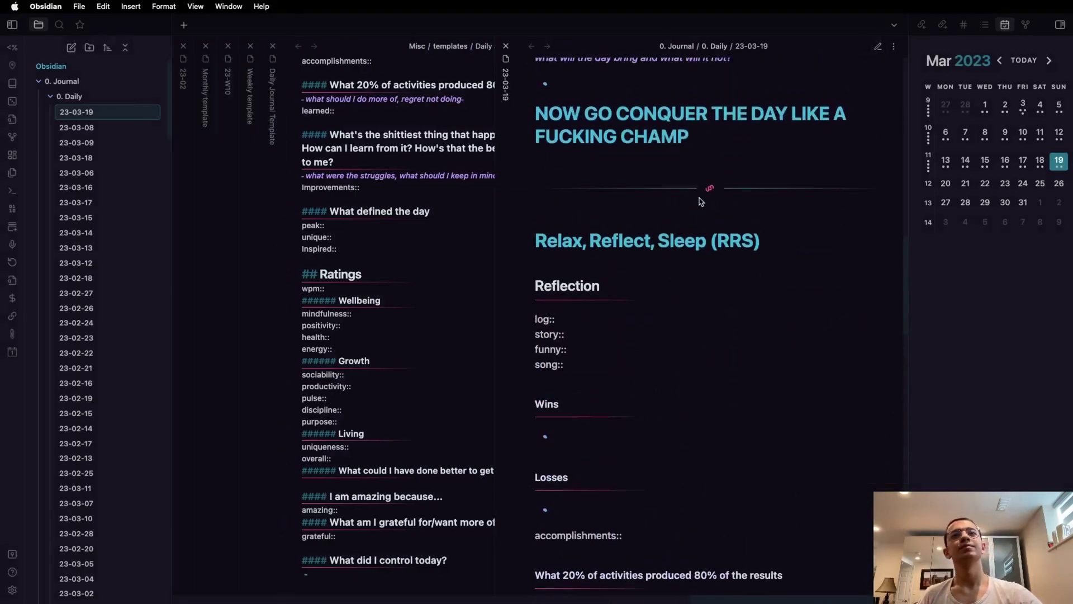
scroll(701, 199, down, 8)
scroll(701, 198, down, 12)
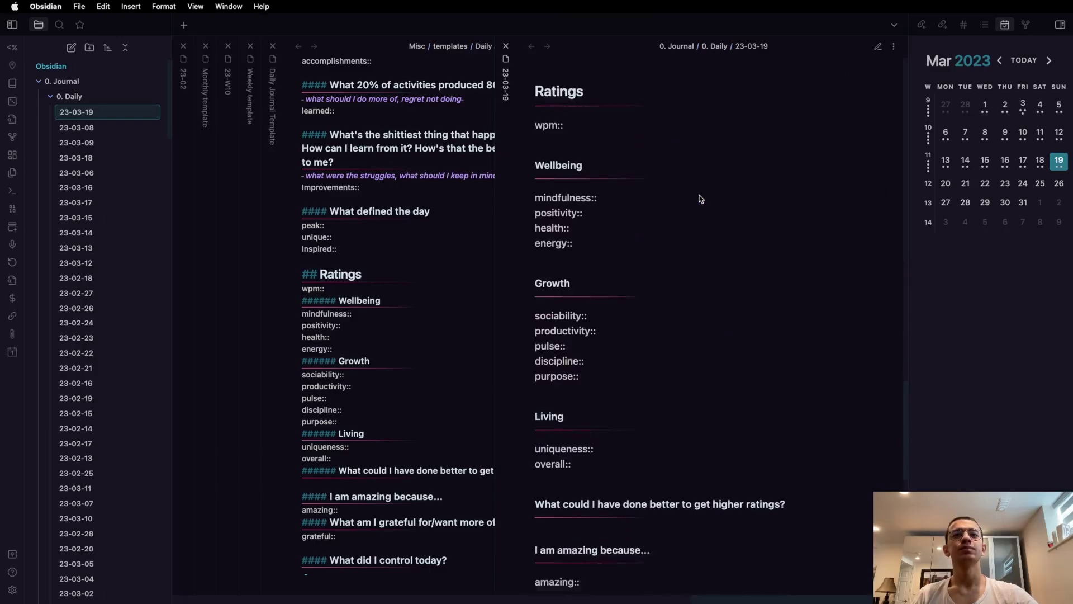
scroll(700, 199, down, 5)
scroll(699, 195, left, 10)
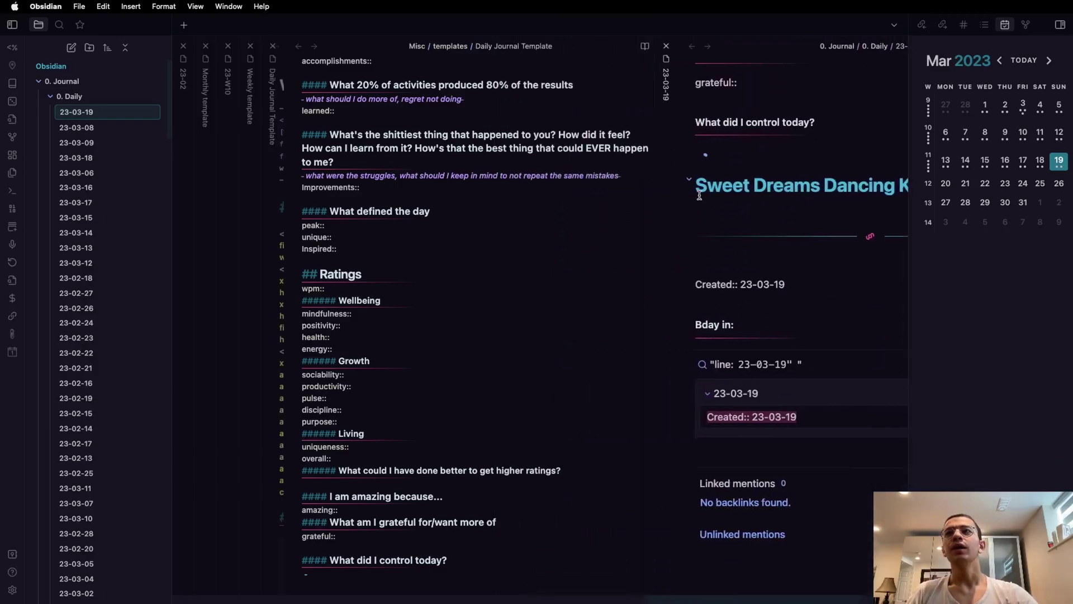
Slide the panes to the 23-W10 weekly note's Song section, collecting 7 daily songs, beside the Weekly template.
scroll(699, 196, left, 5)
scroll(542, 252, down, 3)
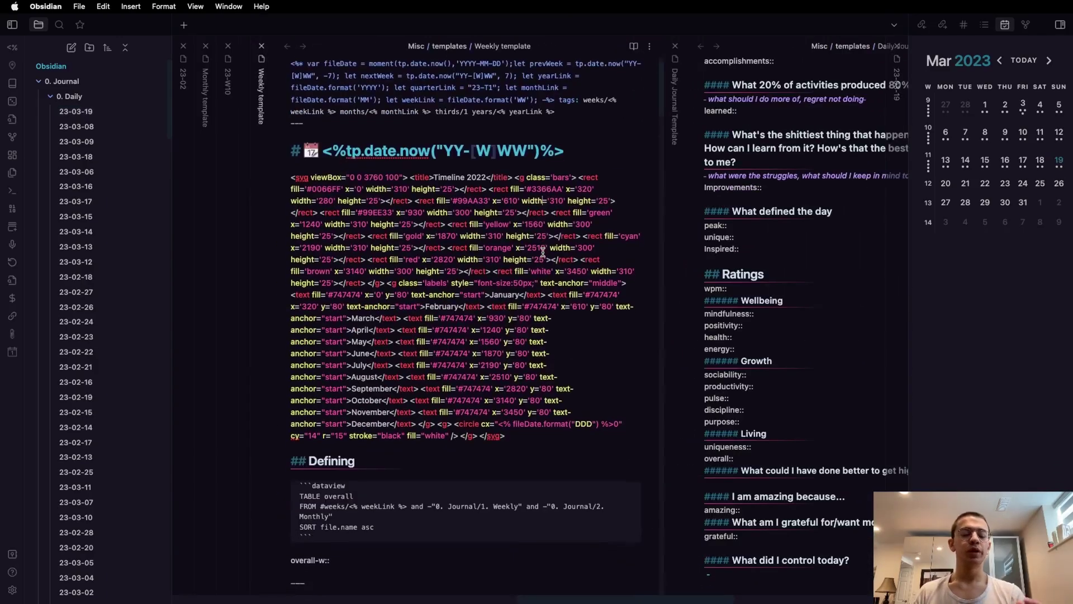
scroll(542, 252, up, 2)
scroll(520, 270, down, 5)
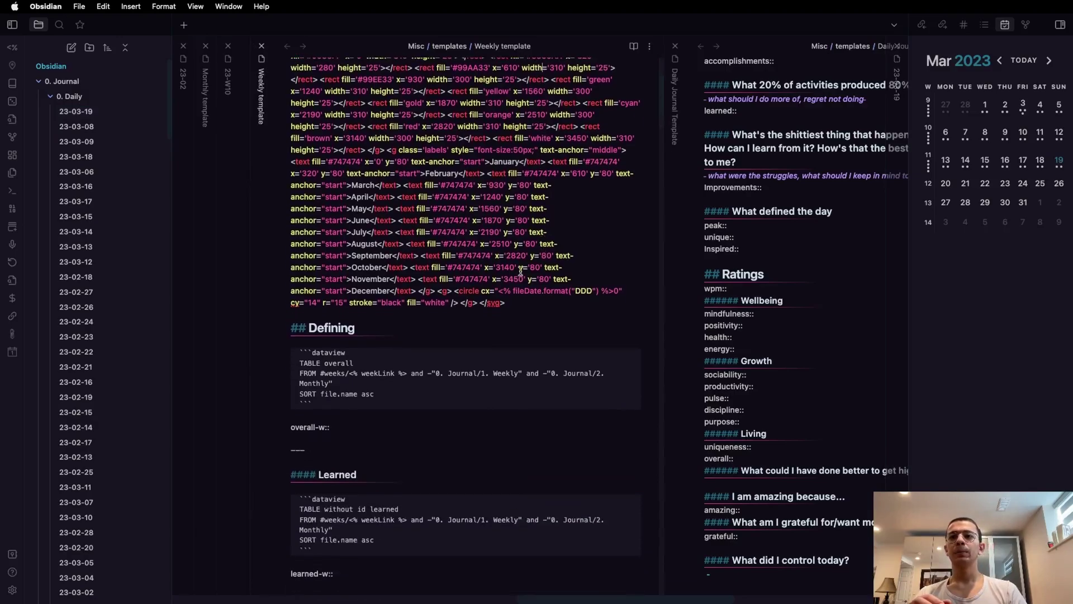
drag(316, 403, 301, 353)
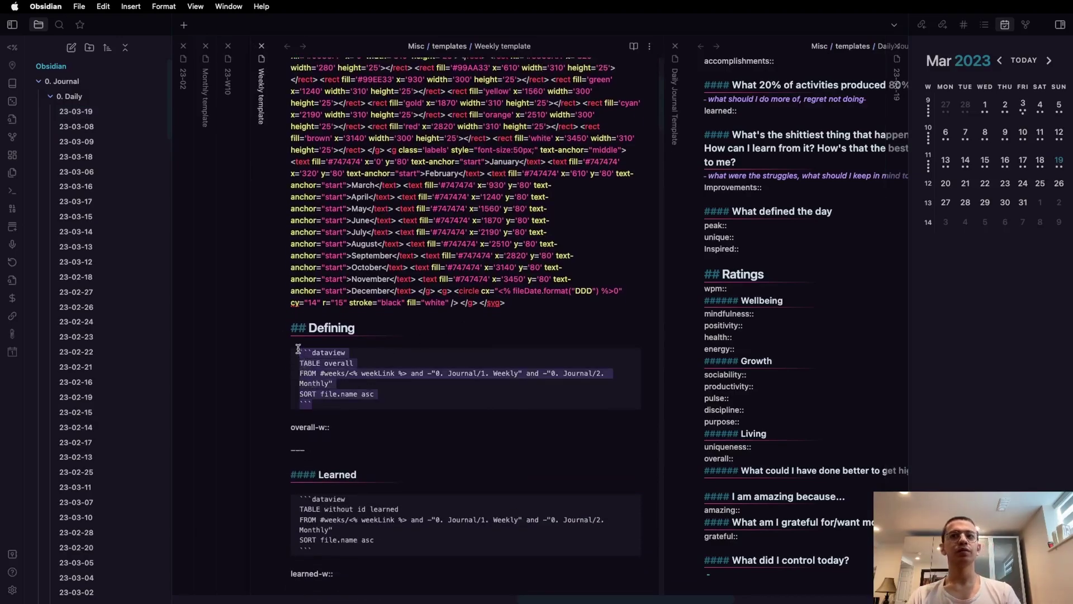
scroll(299, 351, down, 4)
scroll(298, 349, down, 10)
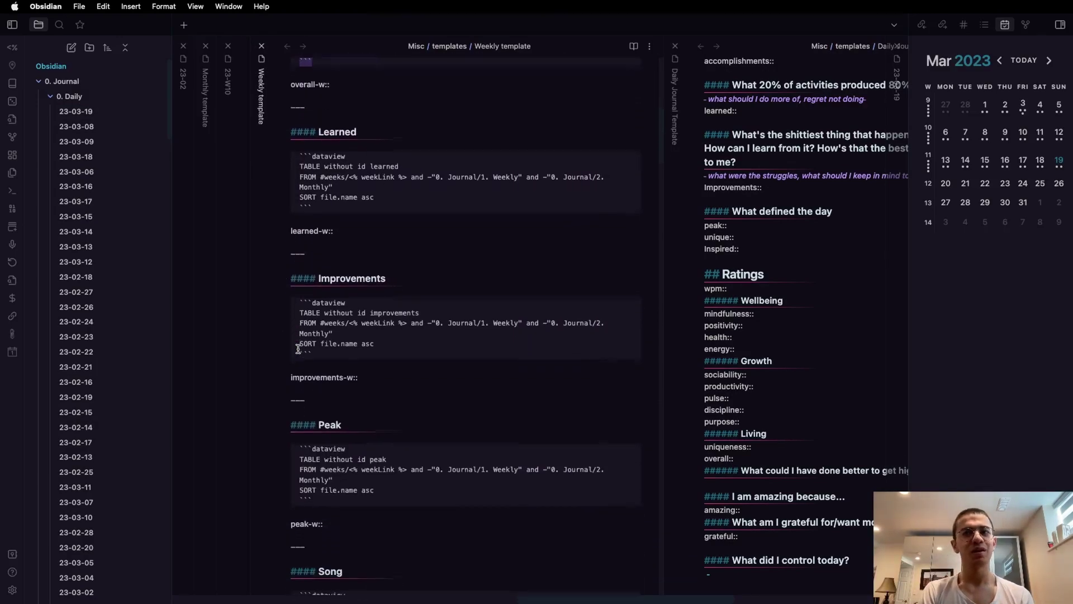
scroll(477, 384, right, 3)
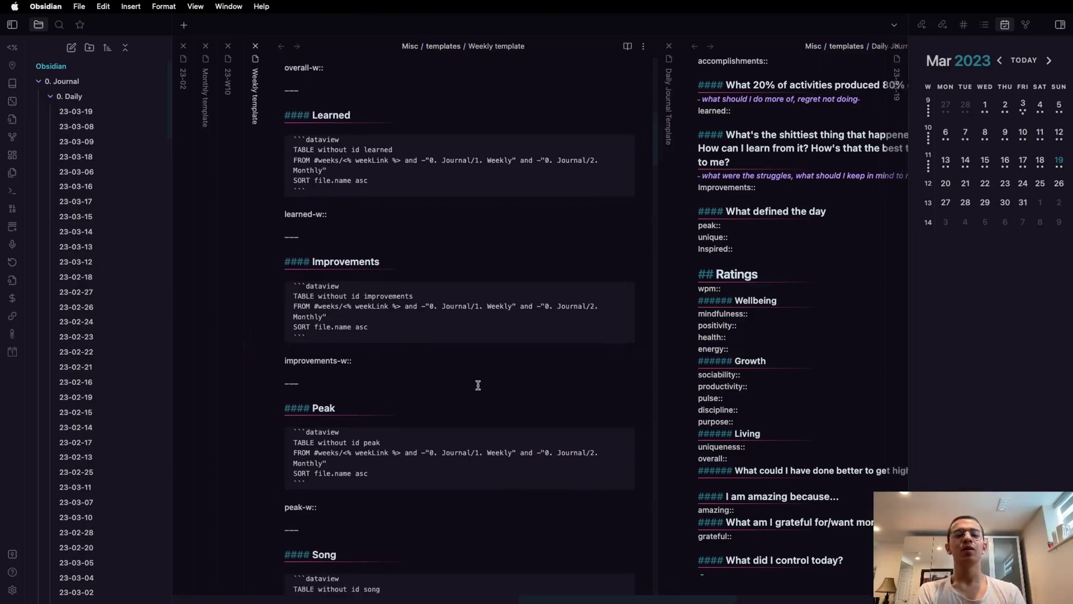
scroll(663, 319, right, 2)
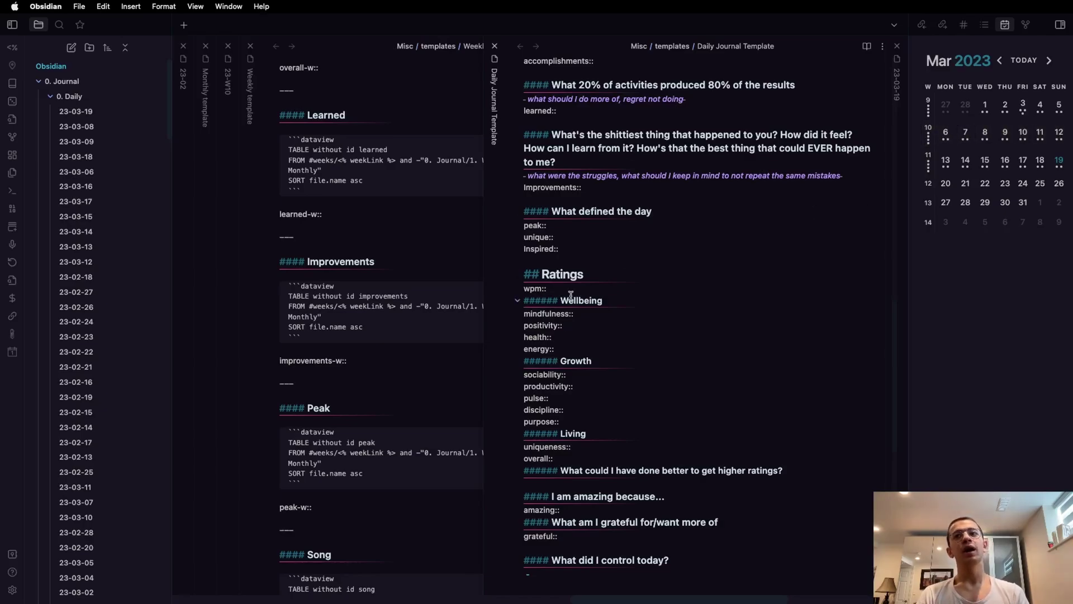
click(353, 326)
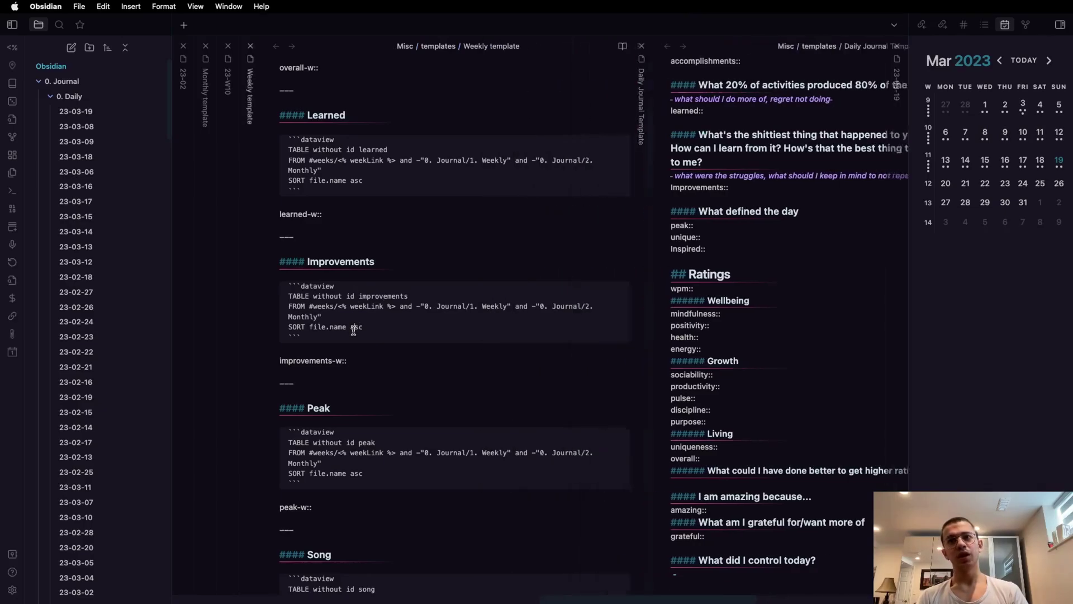
scroll(353, 331, down, 1)
scroll(353, 330, left, 5)
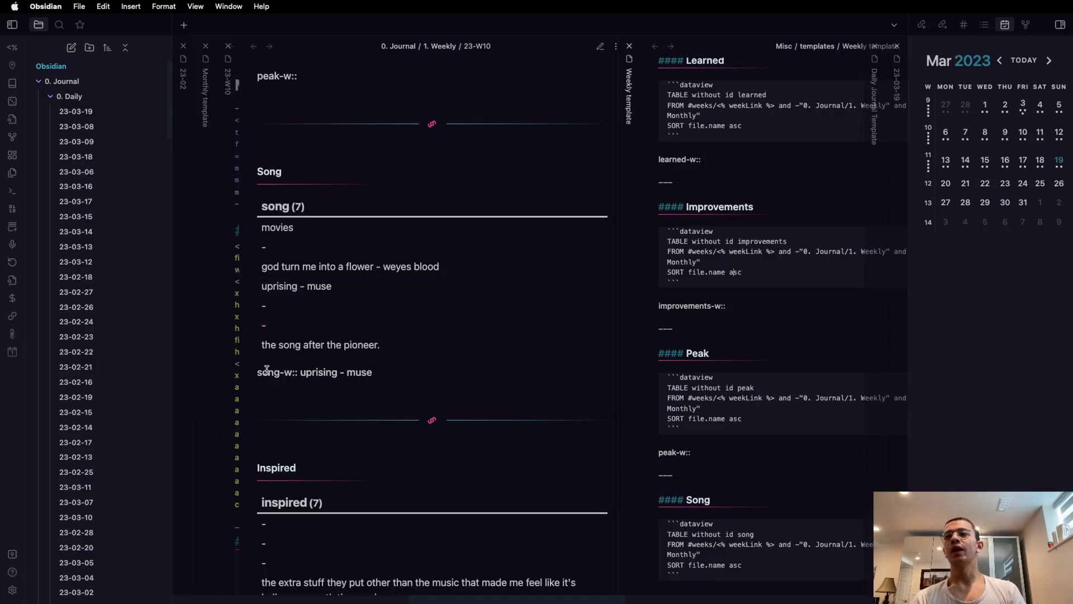
Highlight the song-w:: uprising - muse summary line in the 23-W10 note.
drag(258, 372, 376, 379)
click(376, 379)
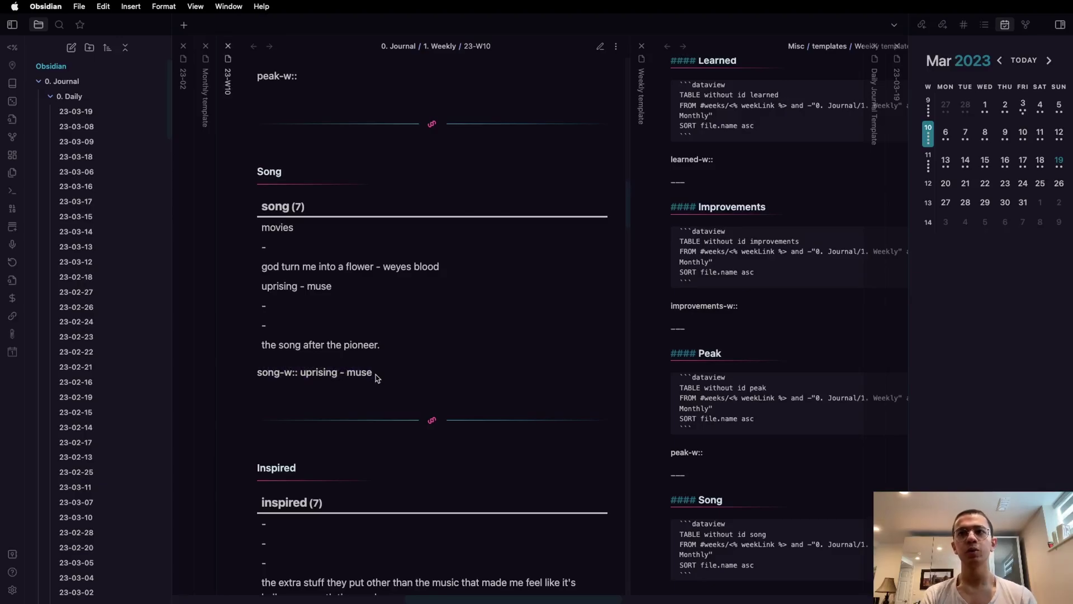
scroll(376, 379, down, 20)
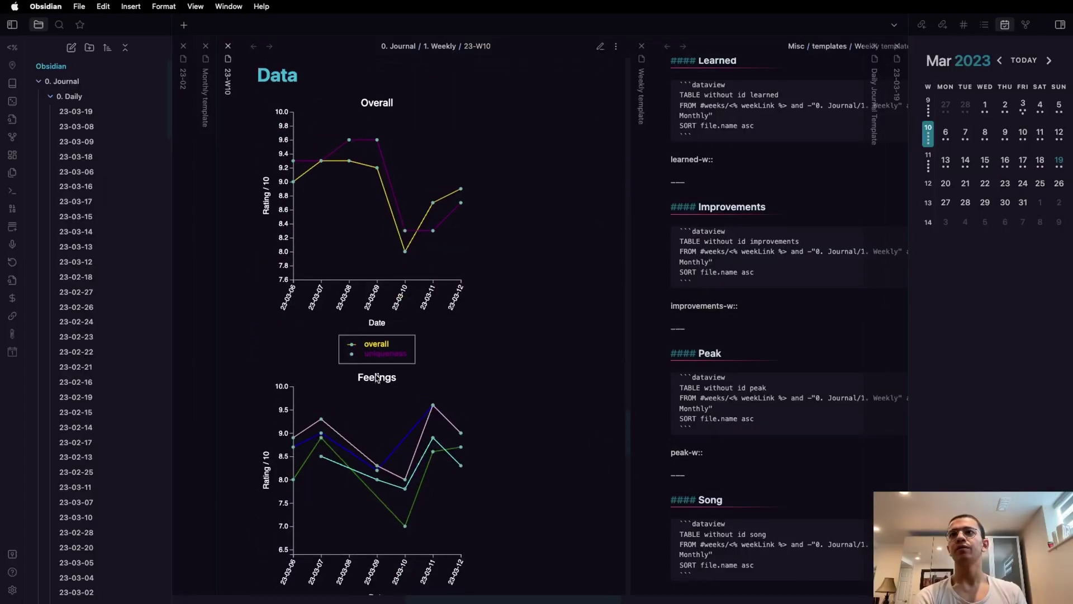
scroll(375, 379, up, 2)
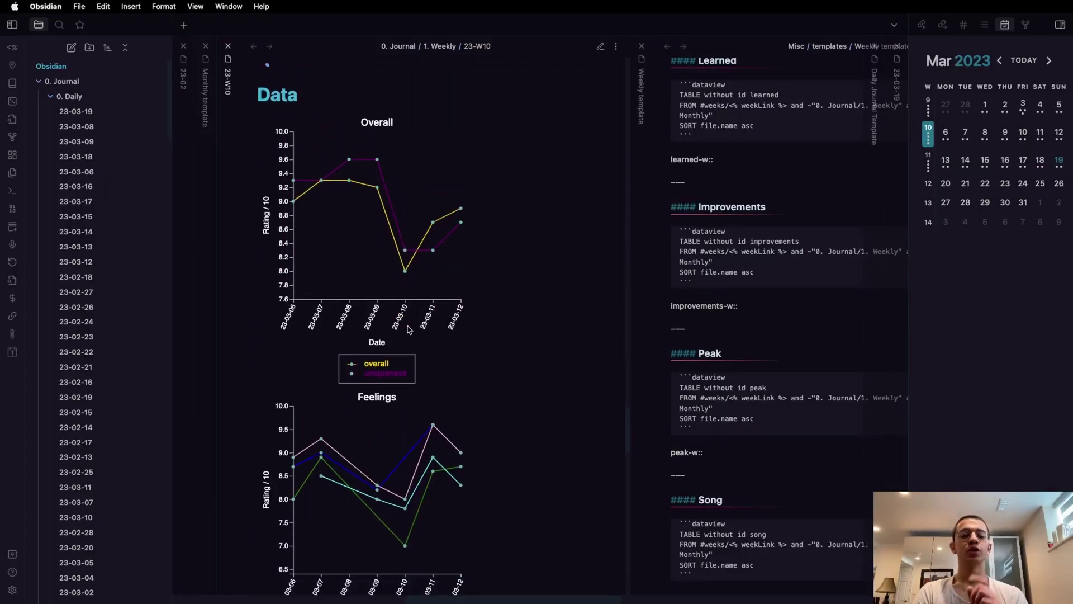
Scroll past the Overall, Feelings and Actions tracker charts to the Summary heading.
scroll(409, 330, down, 1)
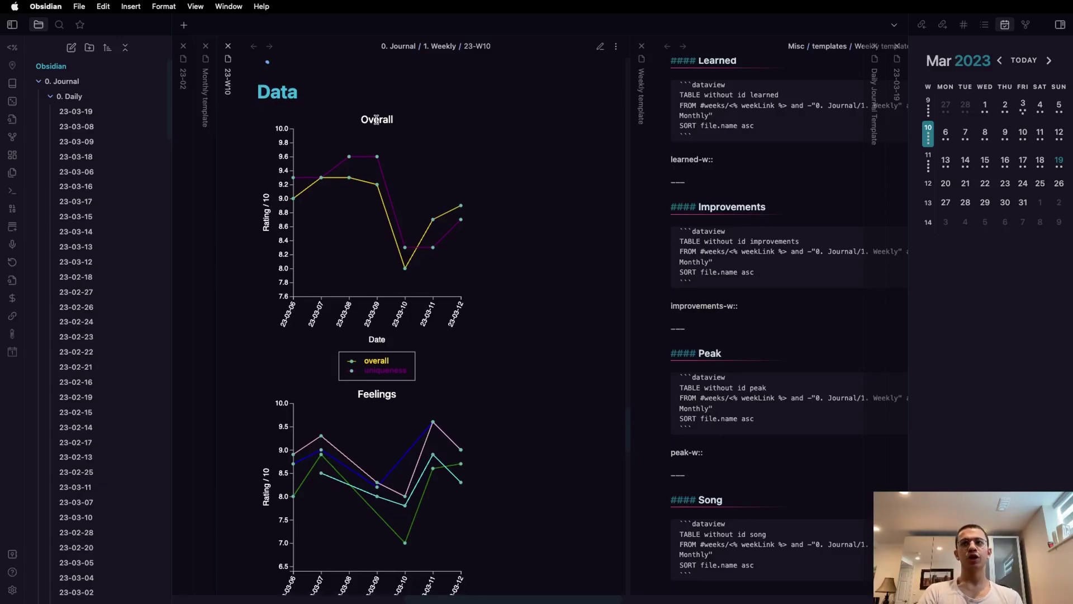
scroll(398, 257, down, 2)
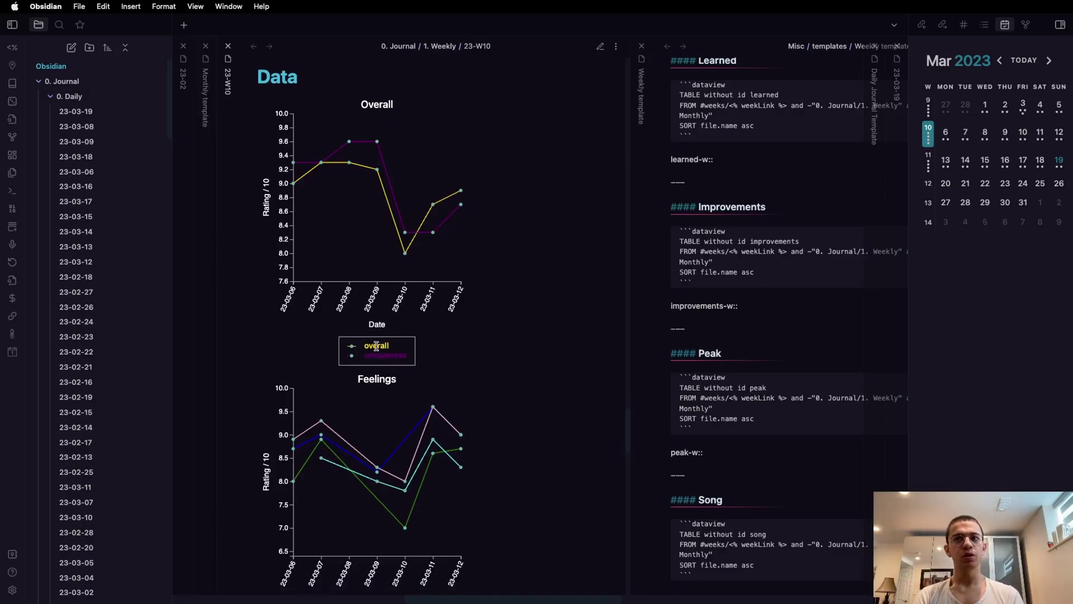
scroll(435, 344, down, 5)
scroll(436, 344, down, 1)
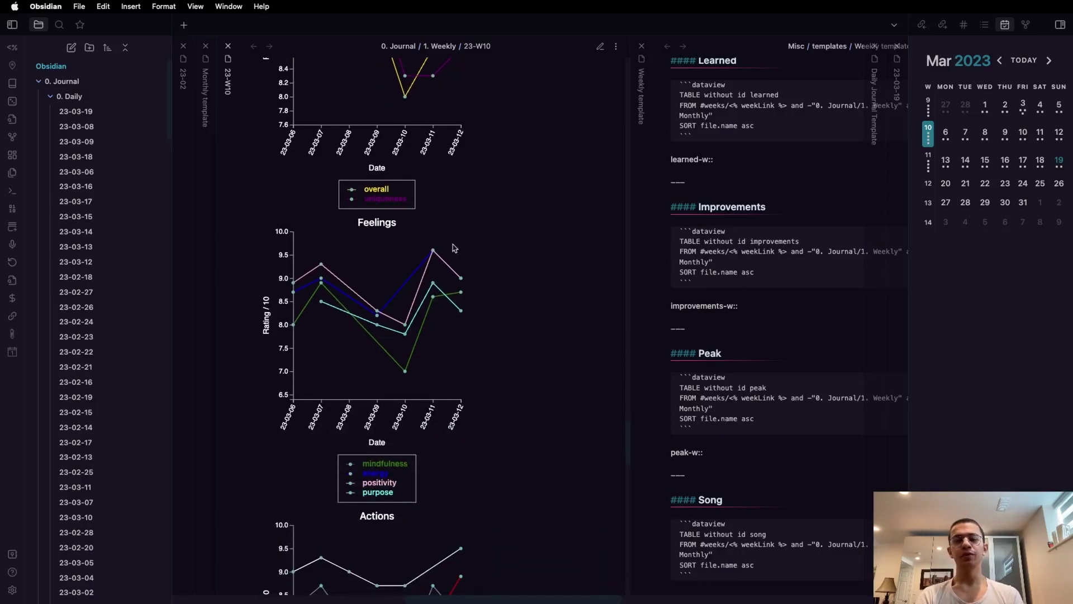
scroll(468, 267, down, 3)
scroll(468, 267, down, 5)
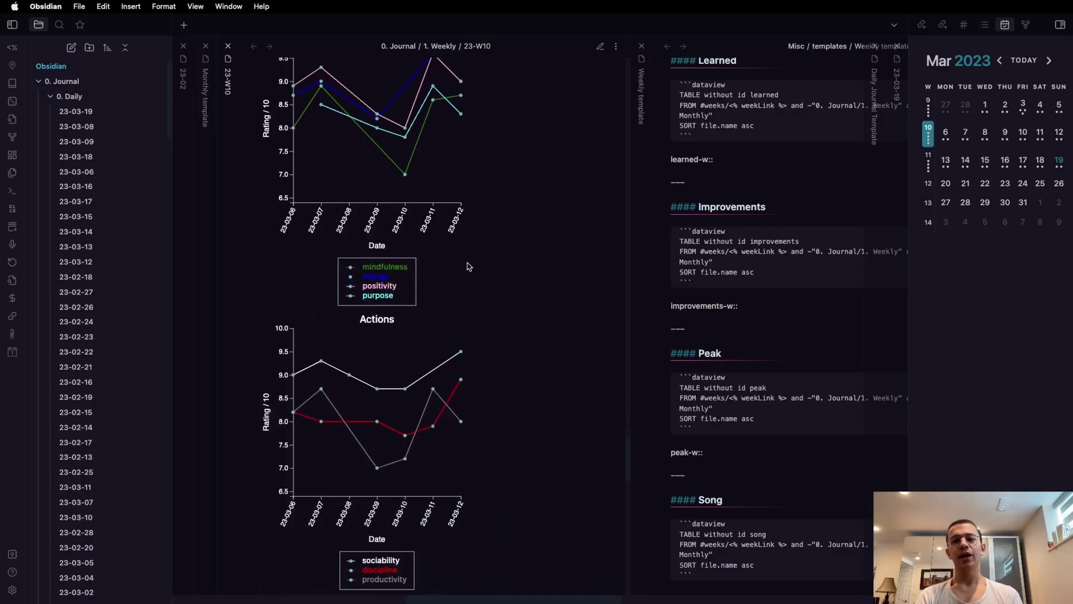
scroll(468, 266, down, 12)
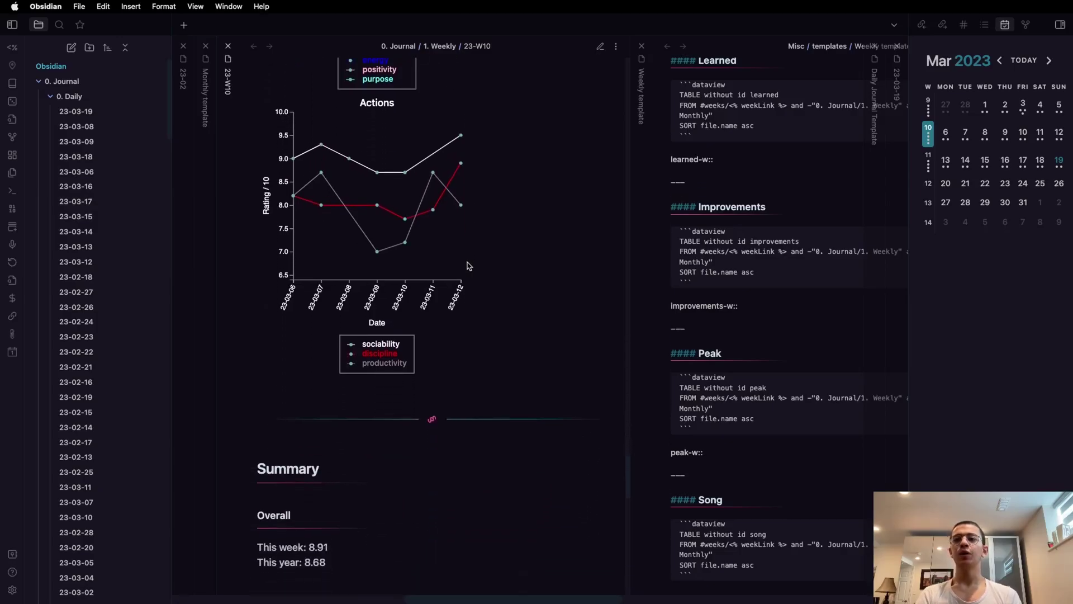
scroll(469, 266, down, 9)
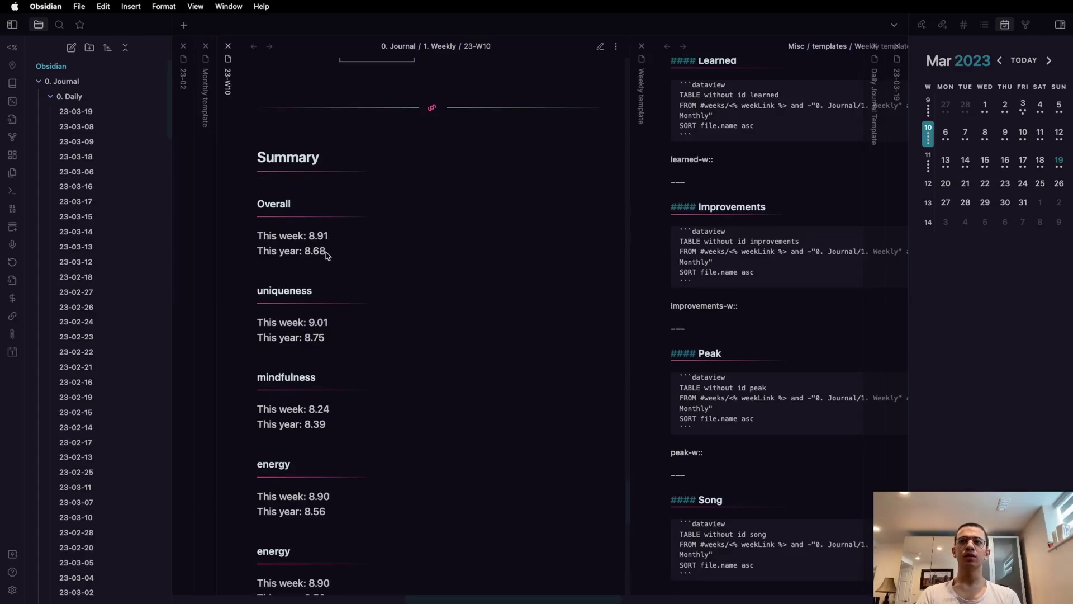
Highlight the overall averages: 8.68 this year and 8.91 this week.
drag(326, 252, 259, 250)
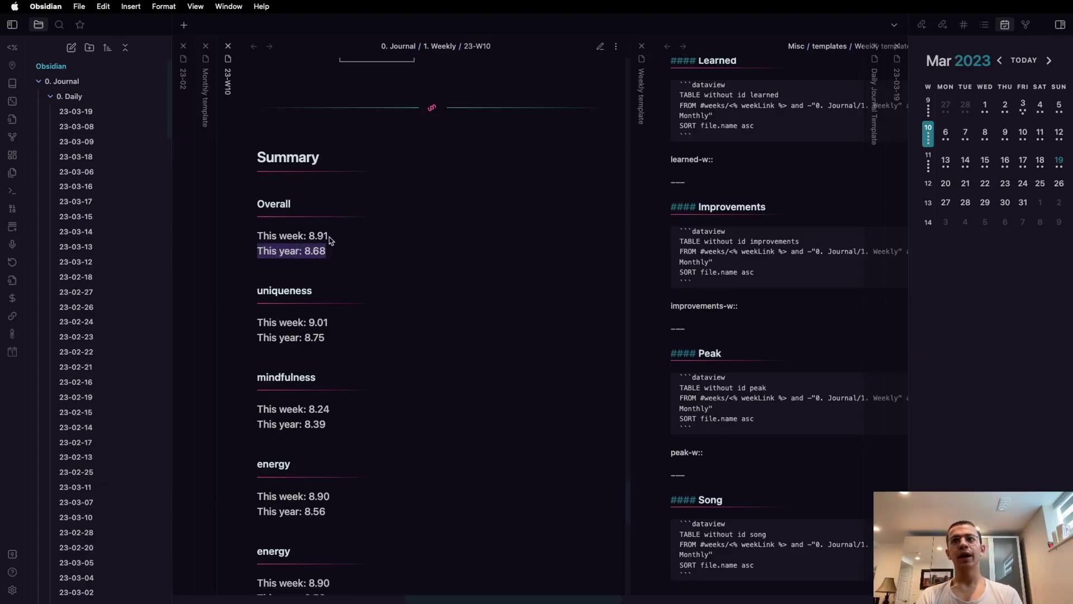
drag(329, 238, 260, 236)
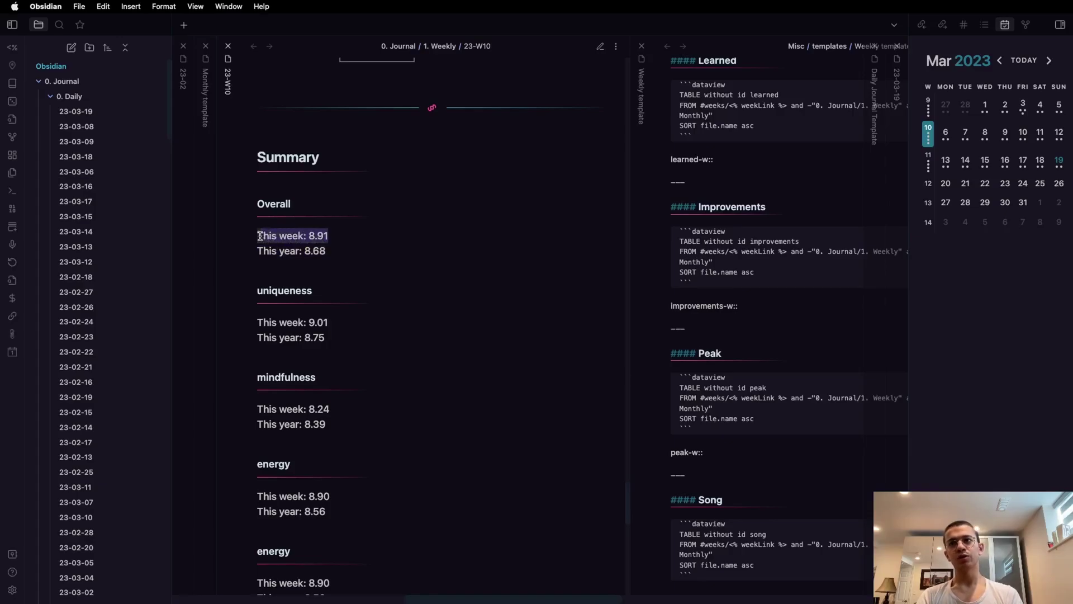
click(327, 234)
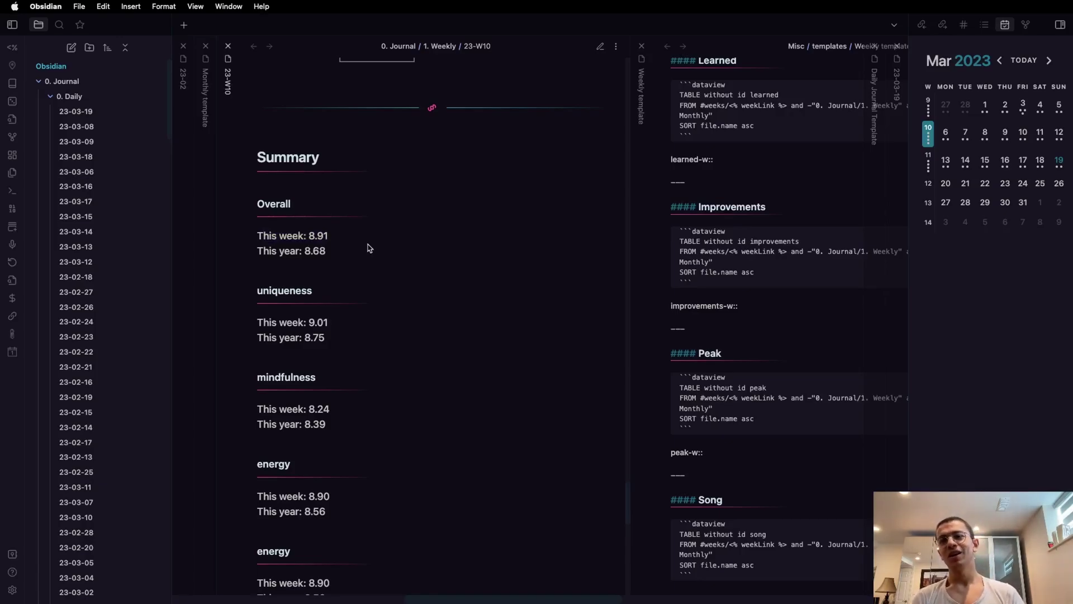
Scroll on to productivity 7.97 vs 8.10 and the Sleep chart, with the Monthly template beside.
scroll(368, 248, down, 10)
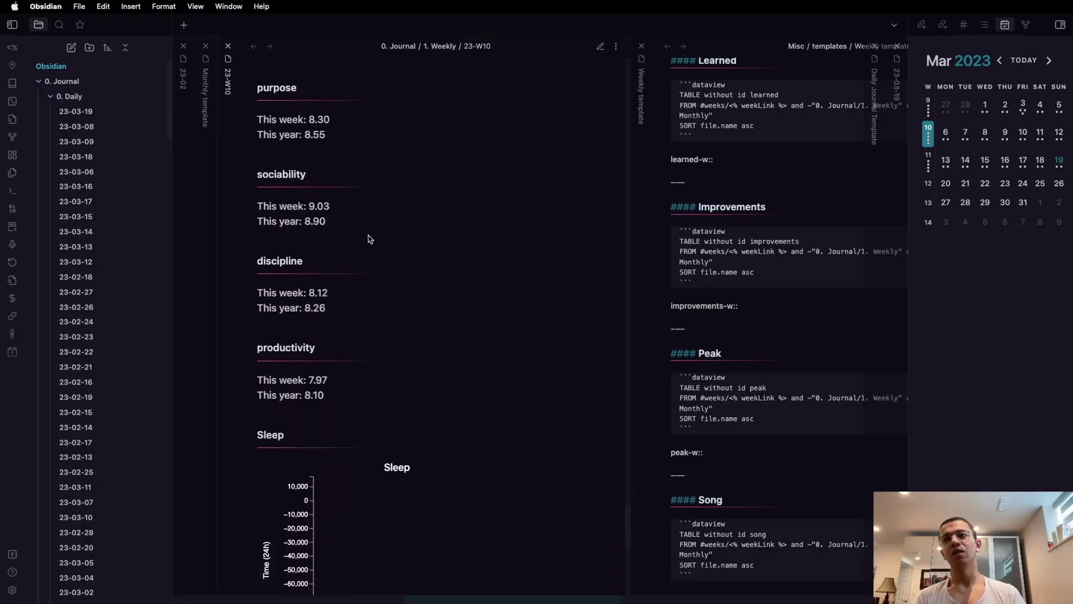
scroll(568, 239, right, 5)
scroll(570, 355, left, 6)
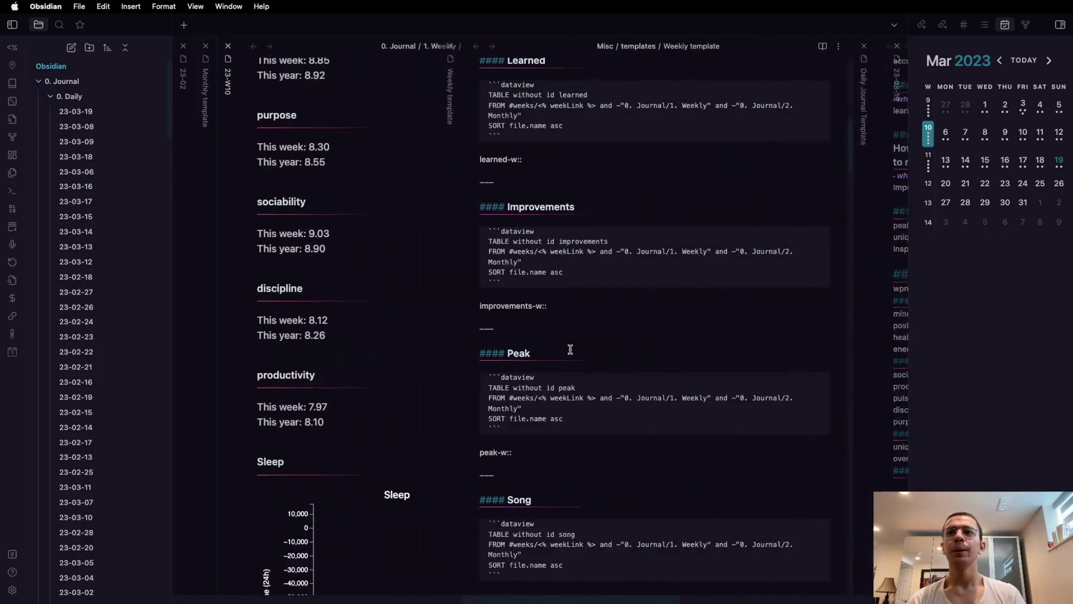
scroll(571, 353, down, 6)
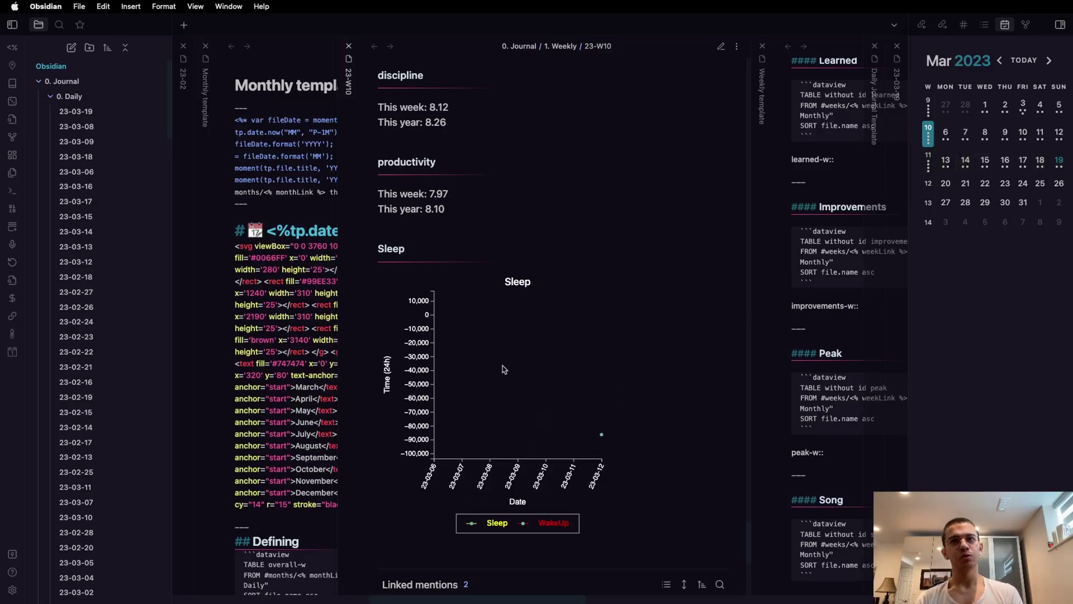
Slide and scroll the panes to the Monthly template's Peak, Song, Unique and Inspired queries beside the 23-02 charts.
scroll(504, 369, left, 5)
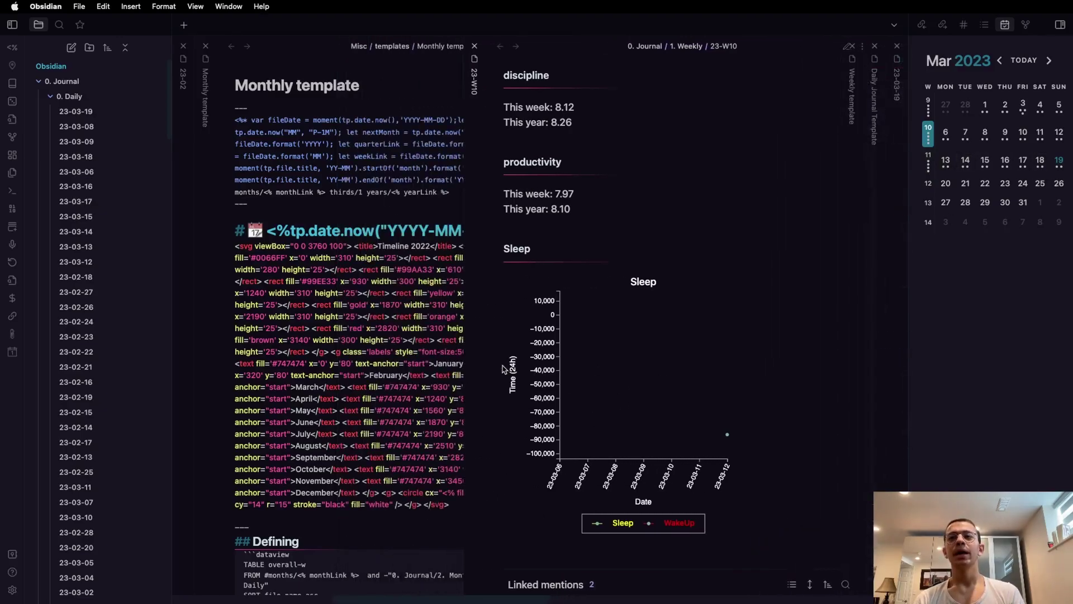
scroll(503, 369, right, 3)
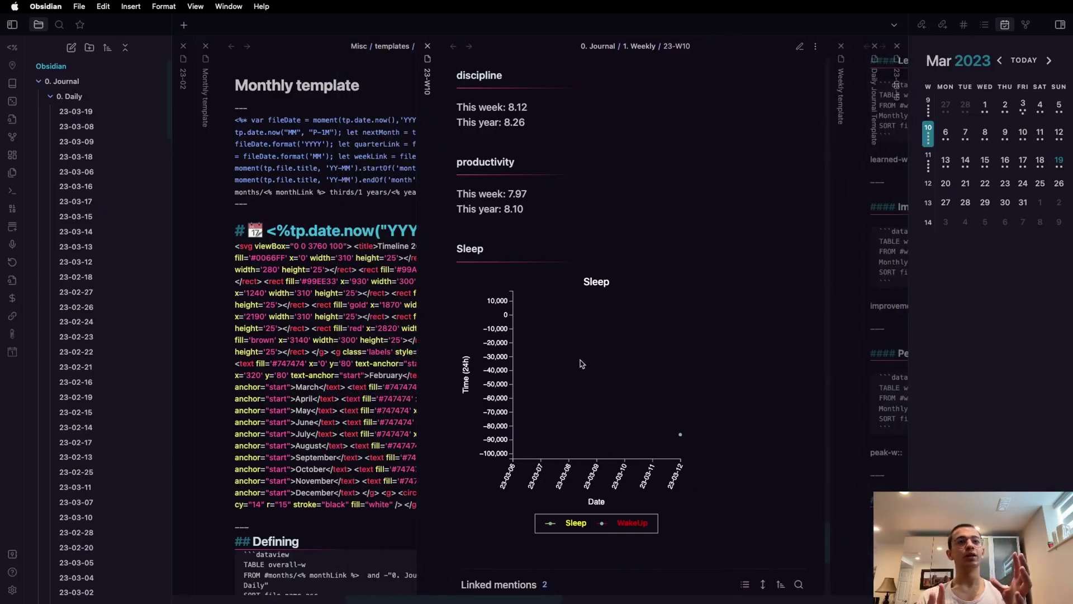
scroll(580, 364, left, 5)
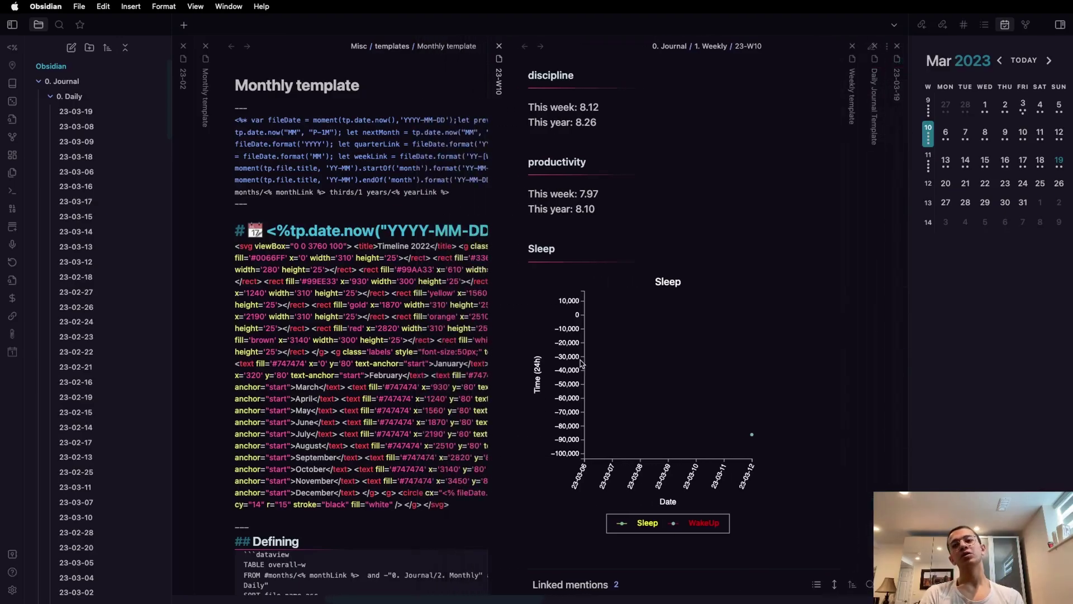
scroll(580, 361, down, 3)
scroll(580, 360, down, 5)
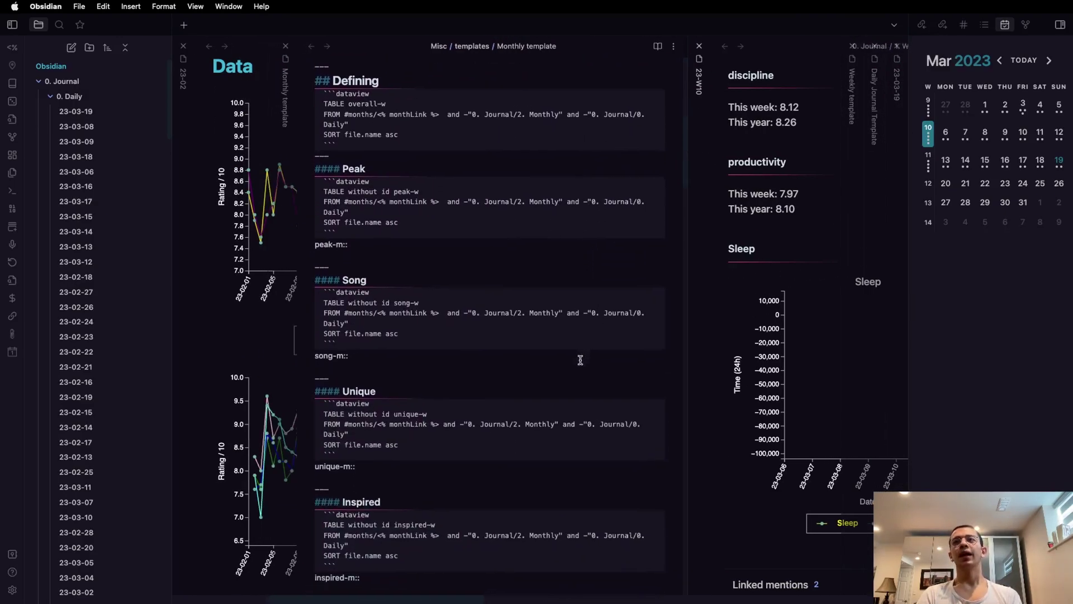
scroll(582, 358, left, 5)
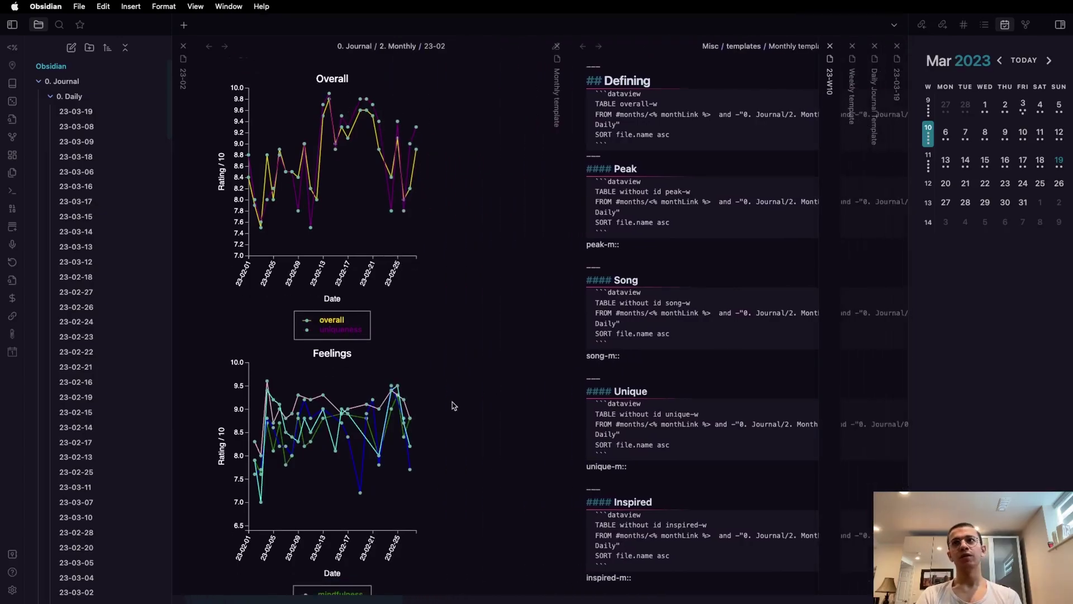
Check the month label in the 23-02 Overall 8.73 line, then bring the Monthly template and 23-W10 note into view.
mouse_move(267, 222)
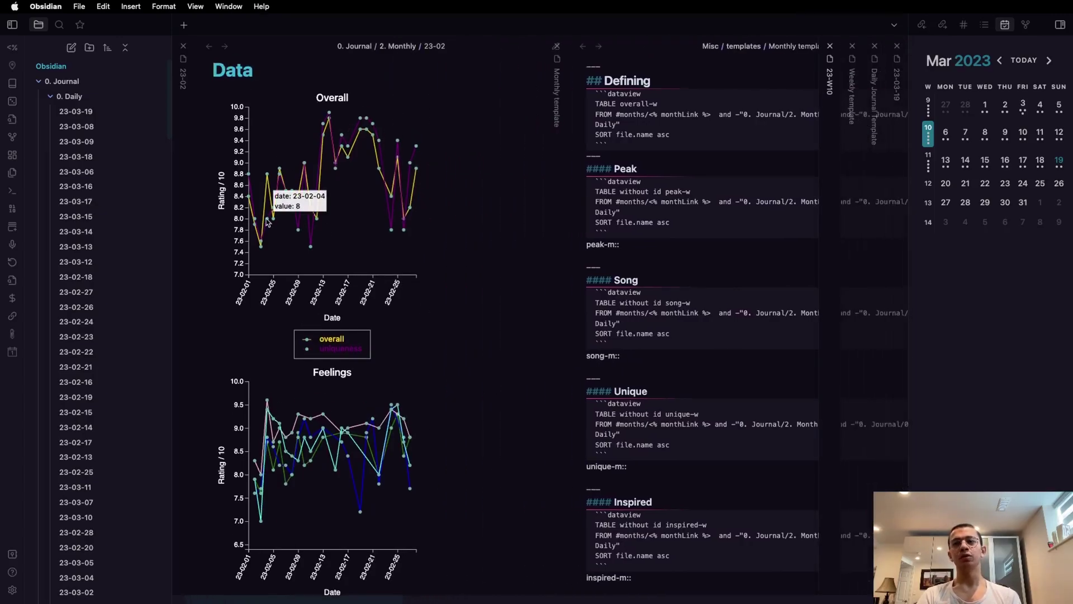
scroll(434, 239, down, 15)
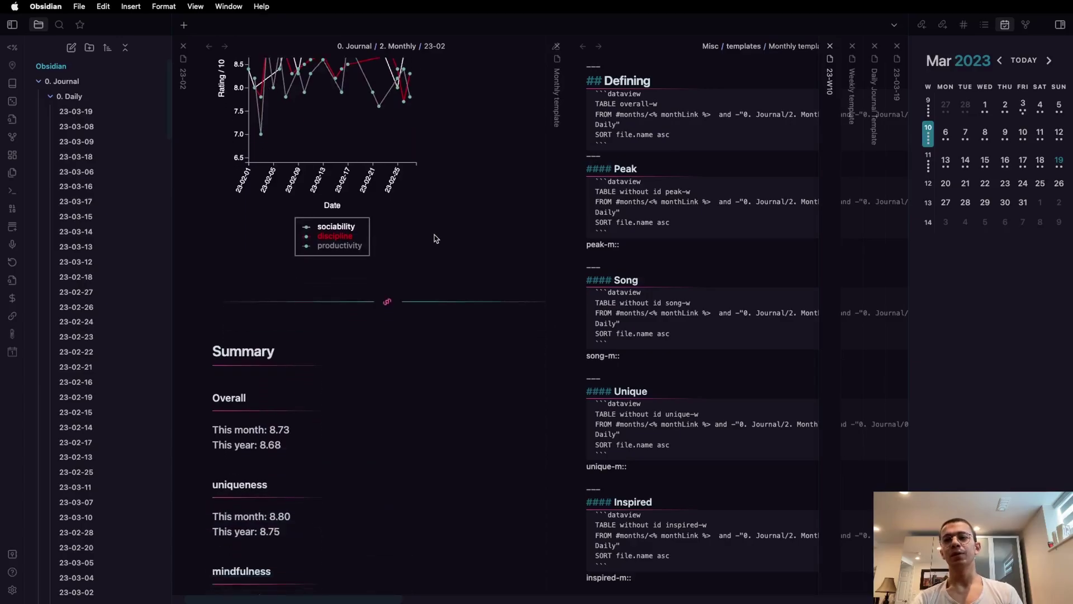
scroll(264, 346, down, 1)
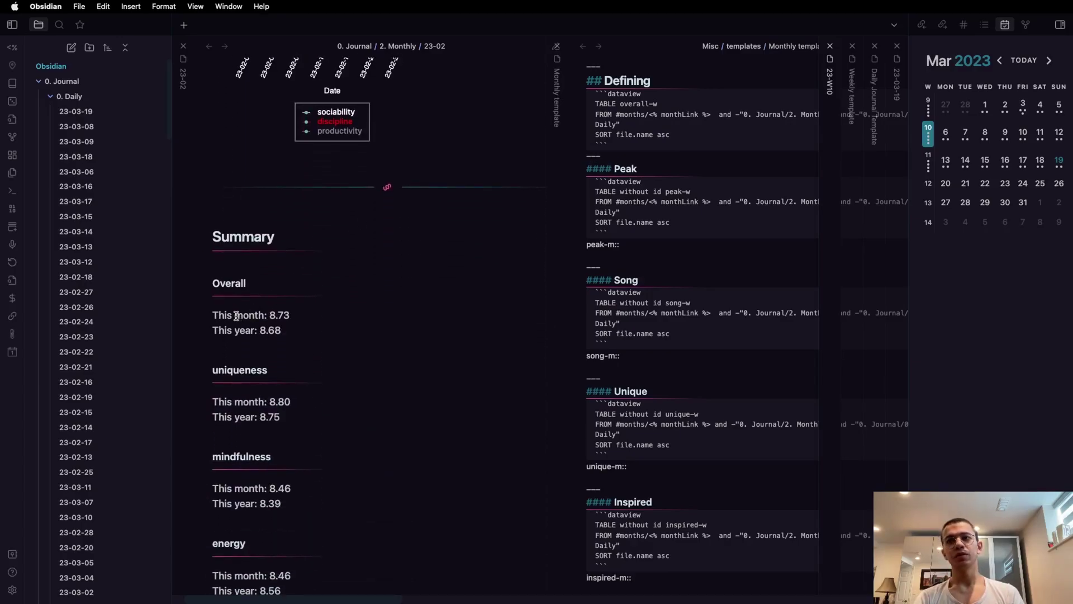
drag(235, 316, 269, 316)
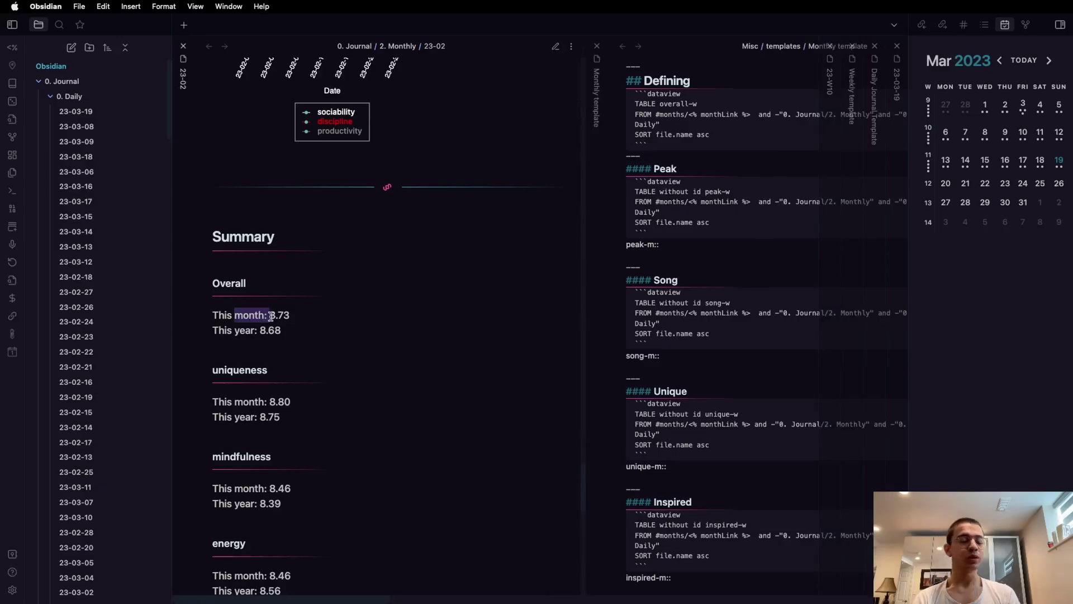
click(241, 335)
scroll(241, 336, down, 5)
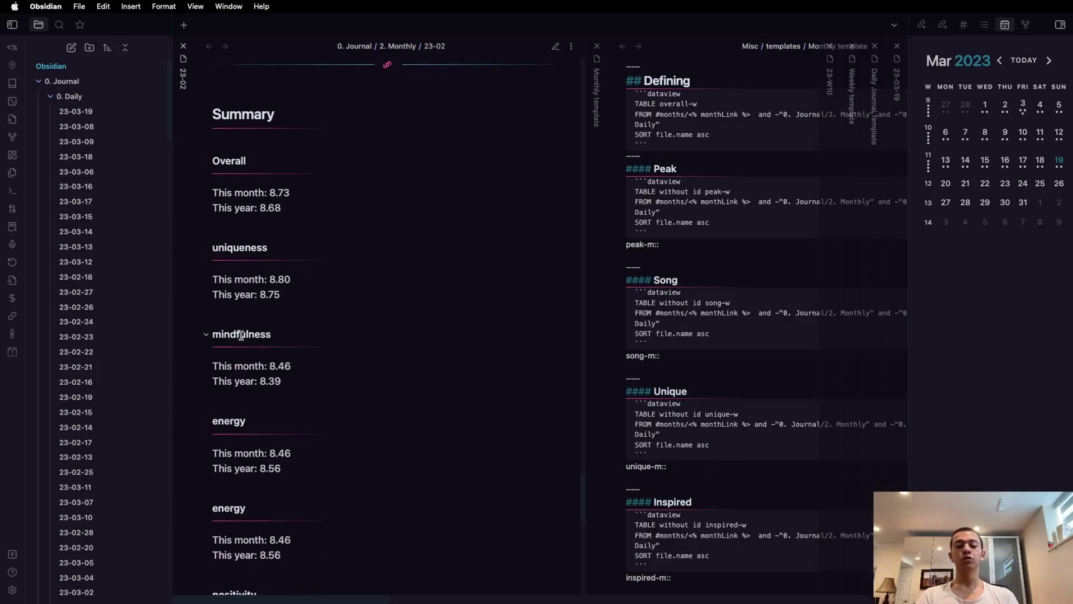
scroll(769, 435, right, 5)
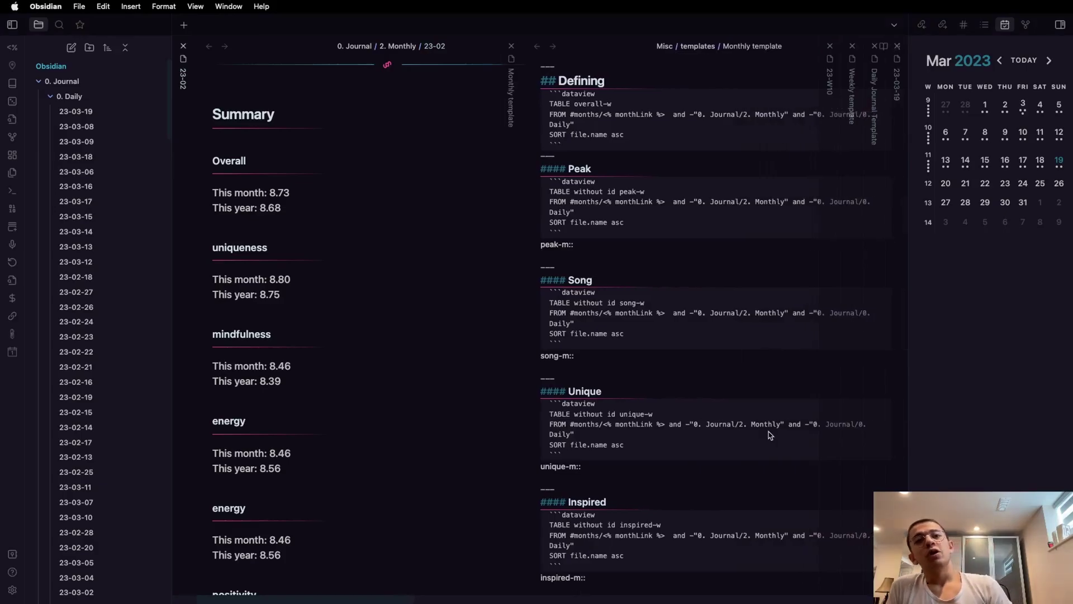
scroll(770, 435, right, 2)
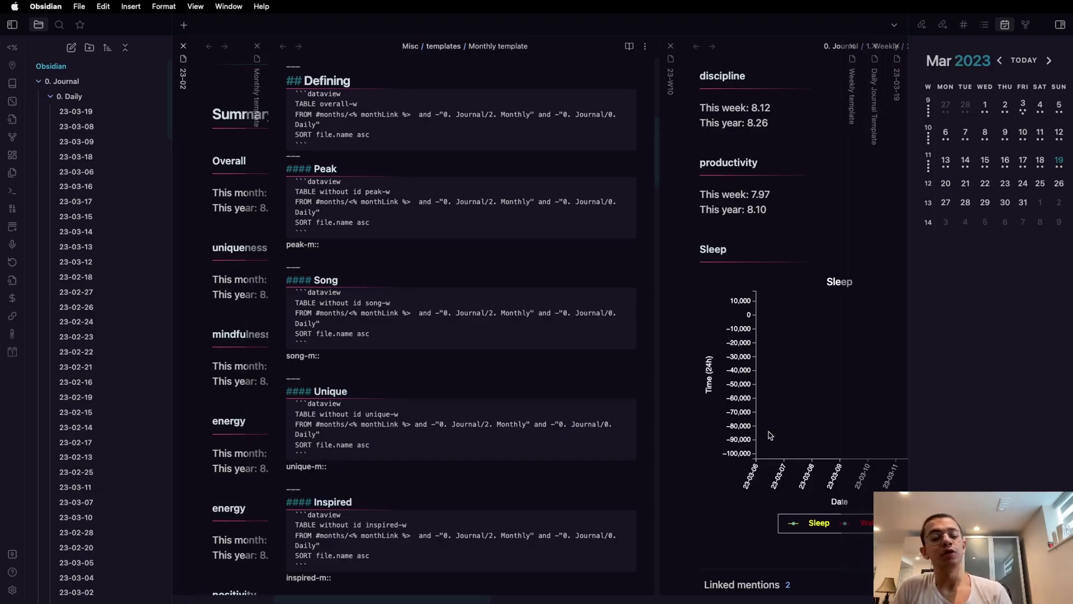
Mark the dataview keyword in the Unique query, then move past the weekly panes to the Daily Journal Template and 23-03-19 note.
double_click(339, 405)
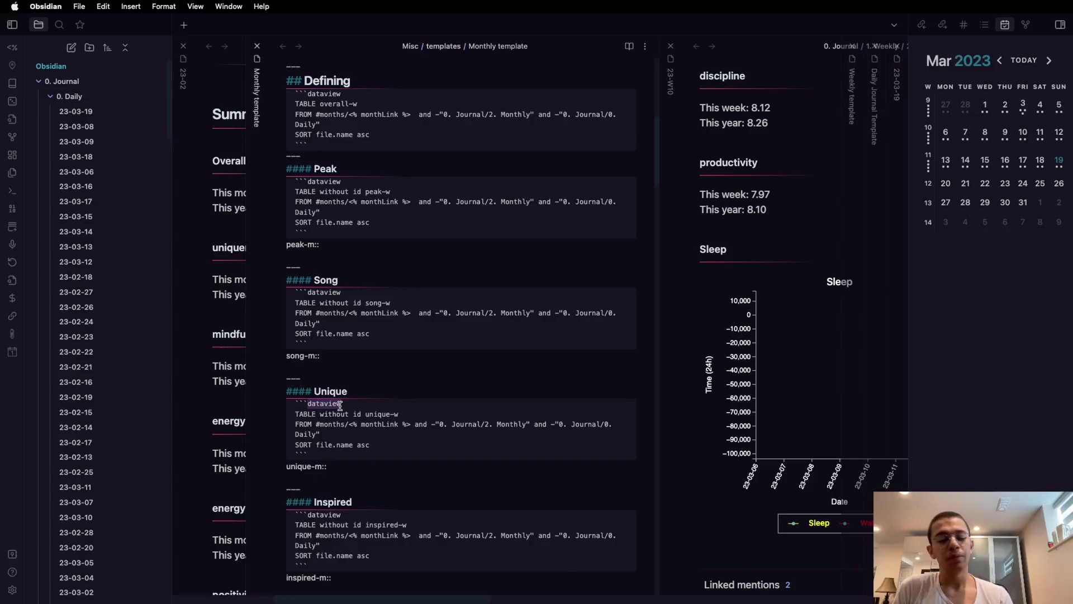
scroll(421, 406, right, 5)
scroll(489, 404, up, 10)
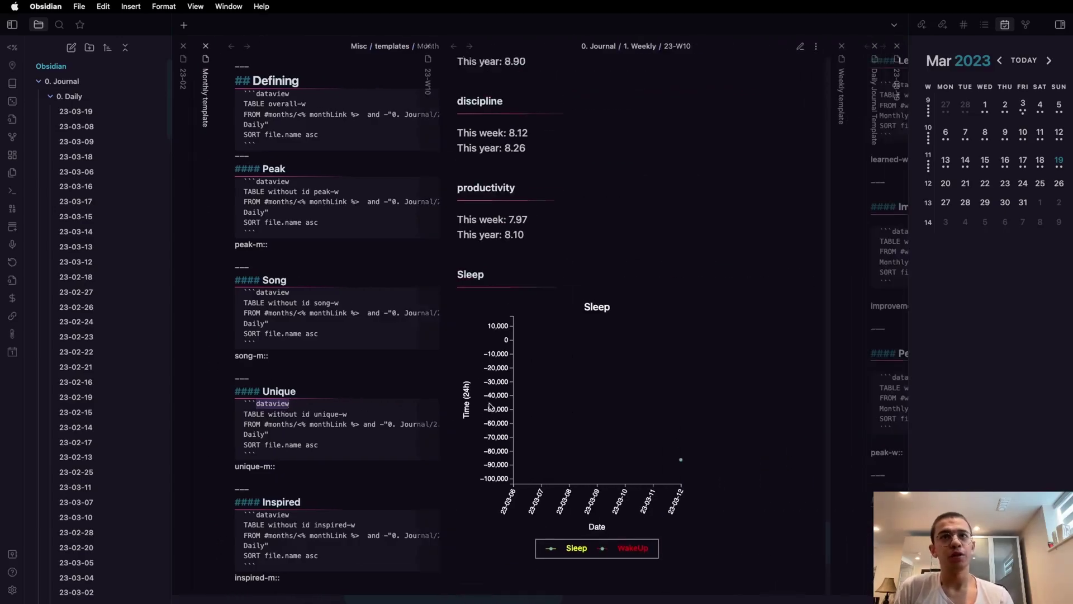
scroll(489, 404, up, 1)
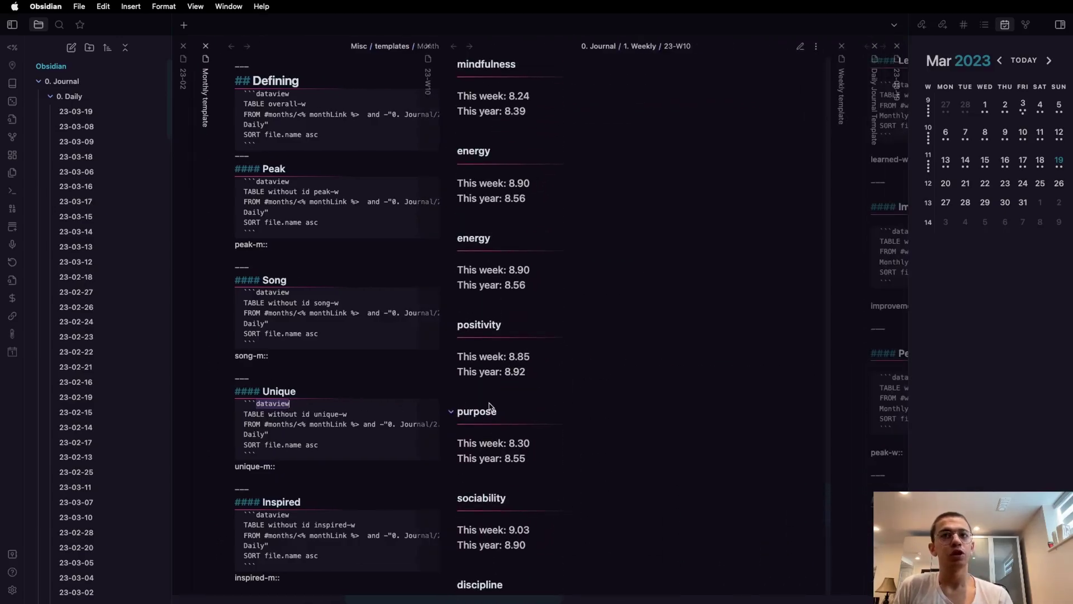
scroll(489, 404, up, 3)
scroll(490, 406, right, 3)
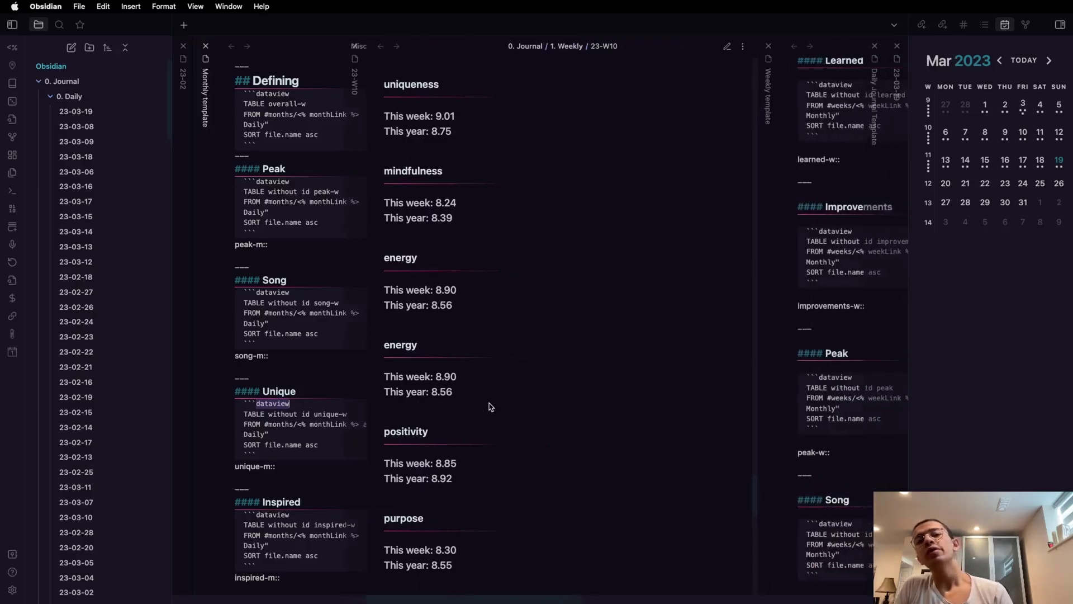
scroll(489, 406, right, 1)
scroll(489, 406, right, 2)
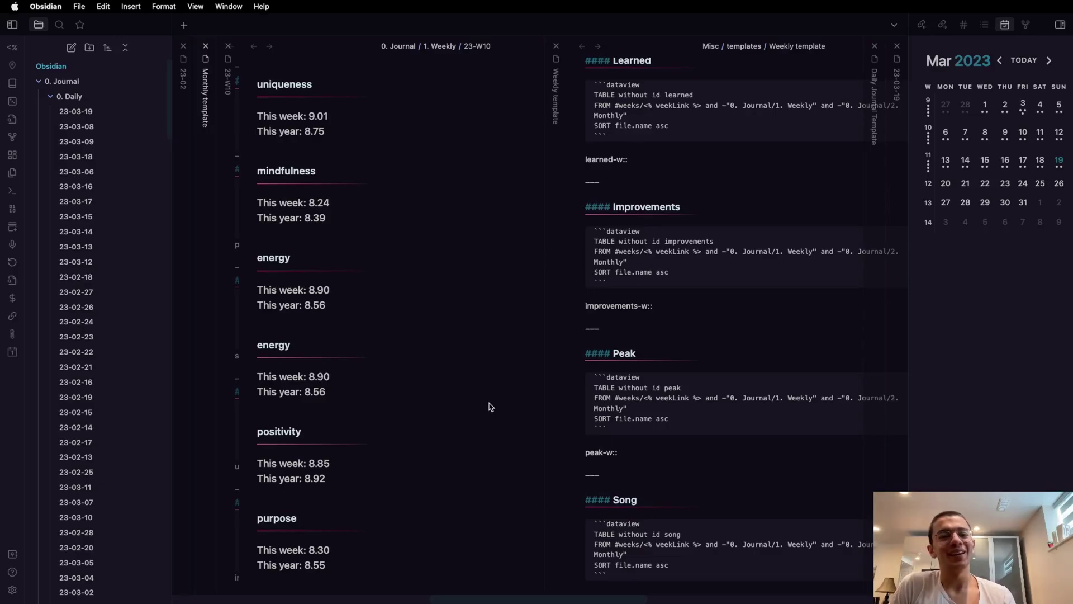
scroll(489, 406, right, 10)
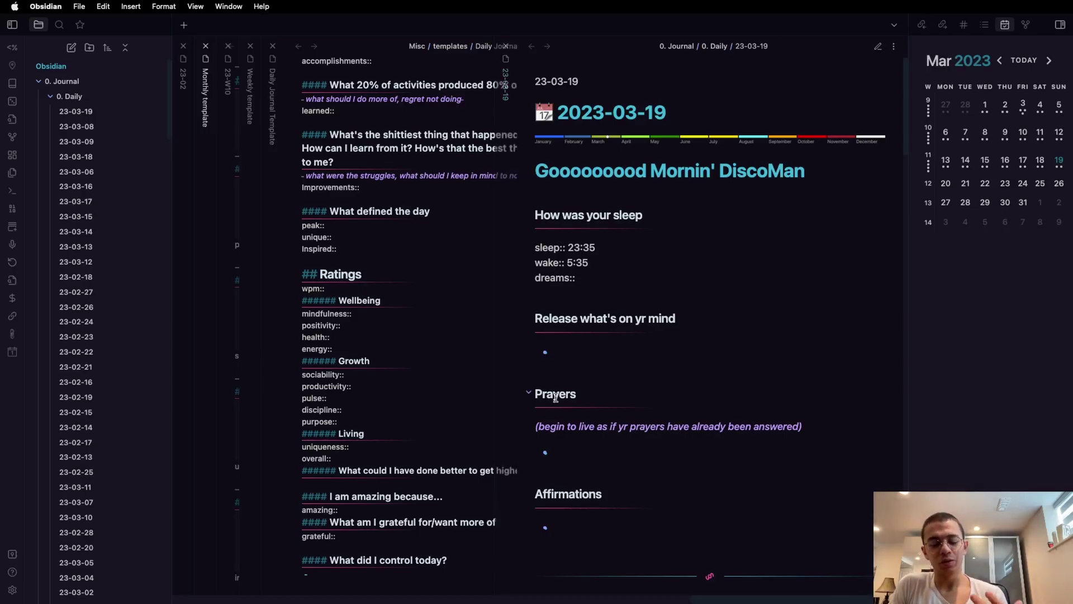
Scroll the 23-03-19 note down to its empty log, story, funny and song Reflection fields.
scroll(611, 421, down, 3)
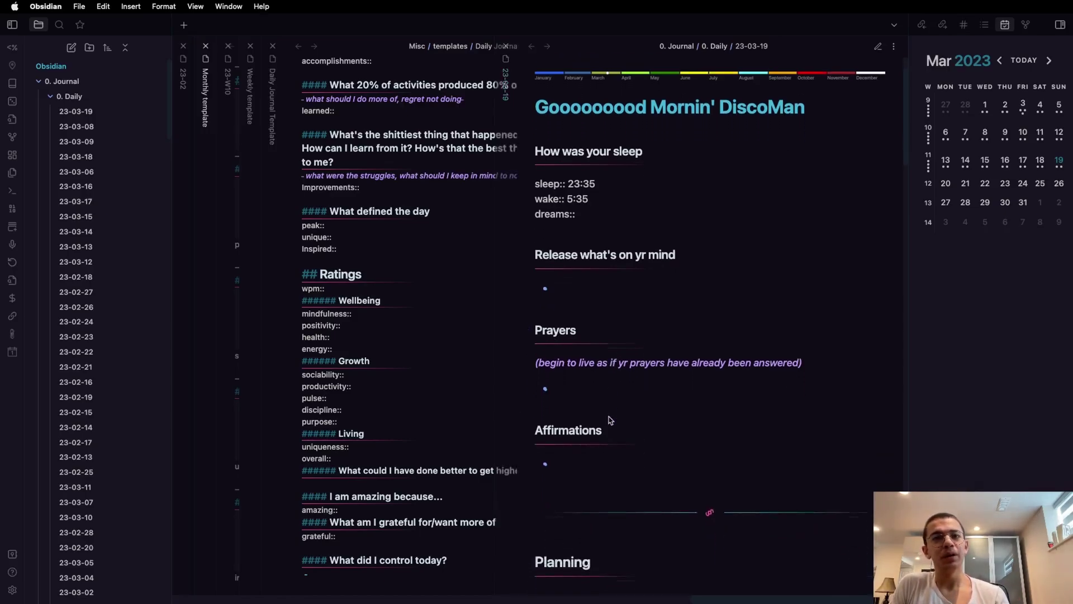
scroll(609, 420, down, 20)
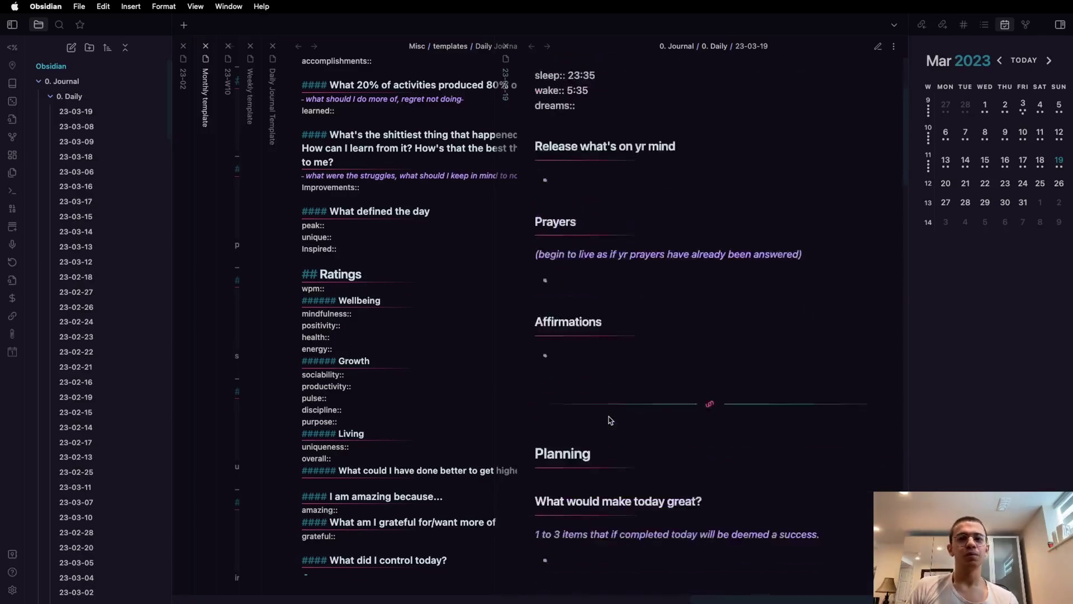
scroll(609, 421, down, 4)
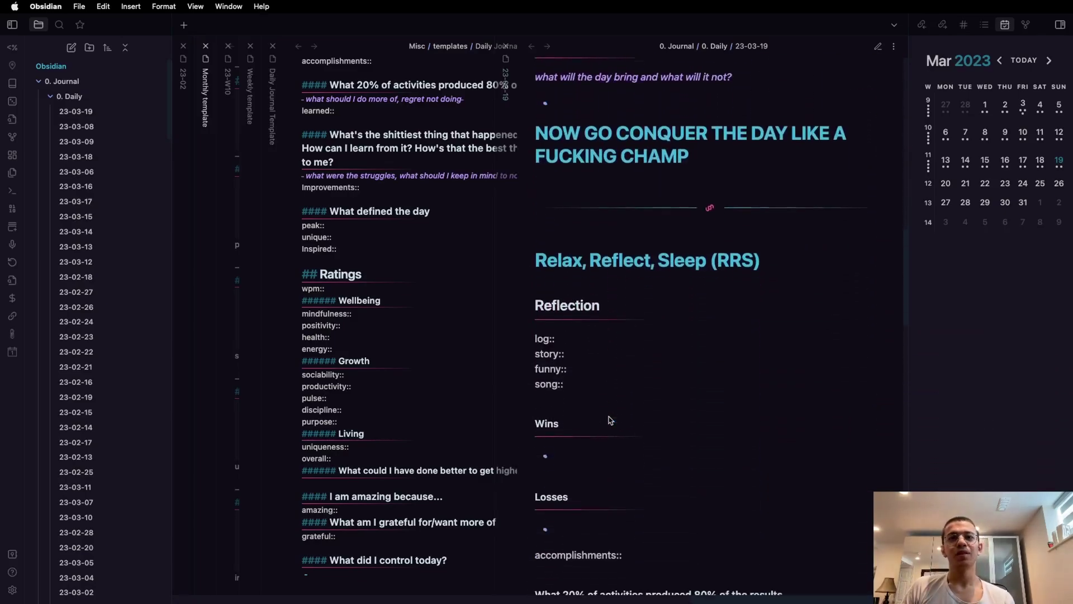
click(549, 380)
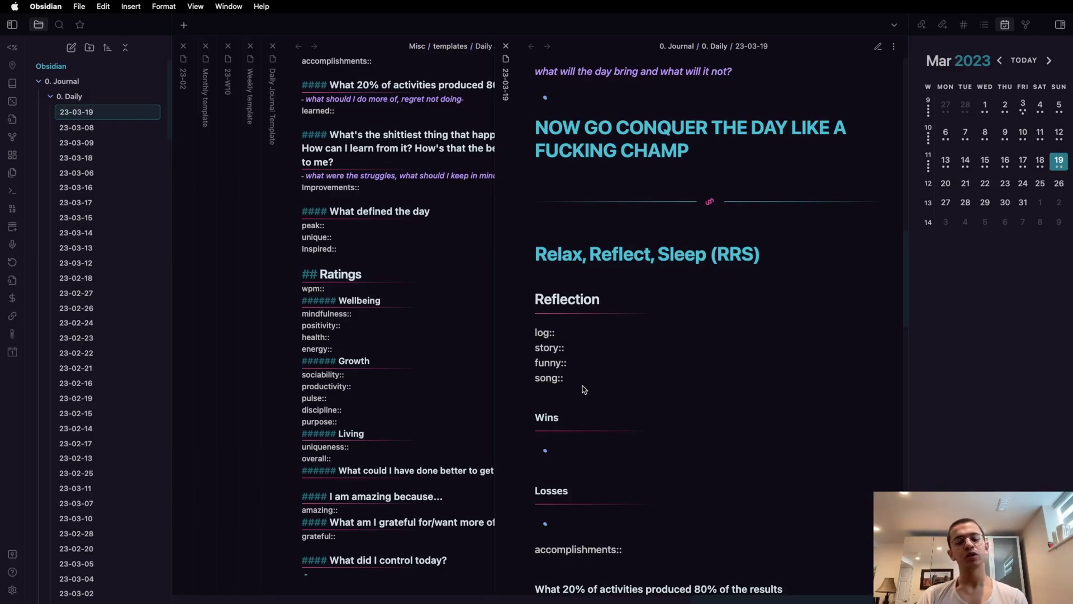
scroll(689, 460, down, 12)
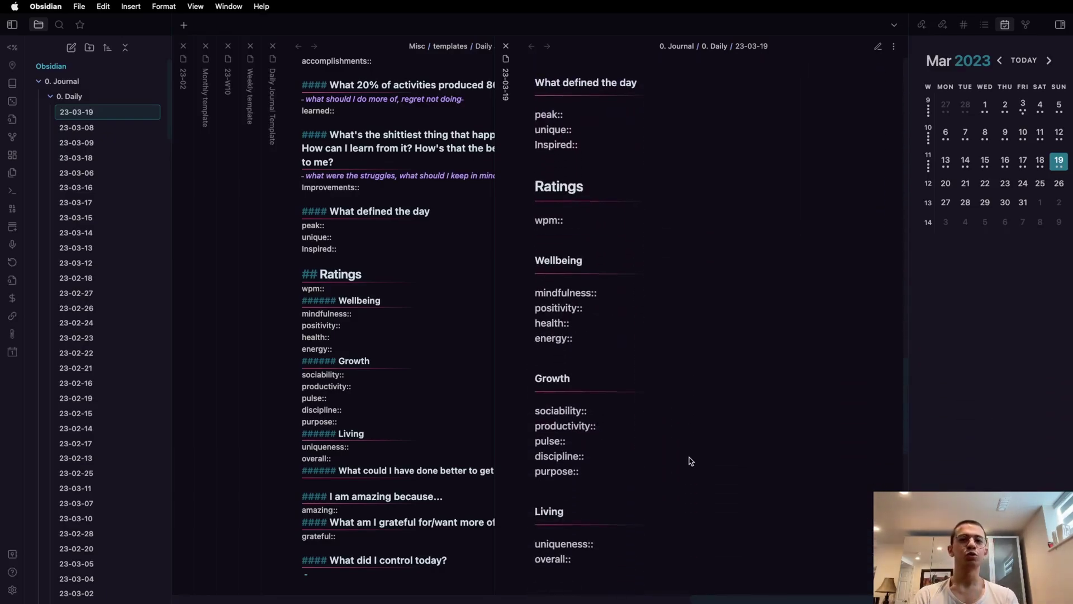
scroll(690, 461, down, 7)
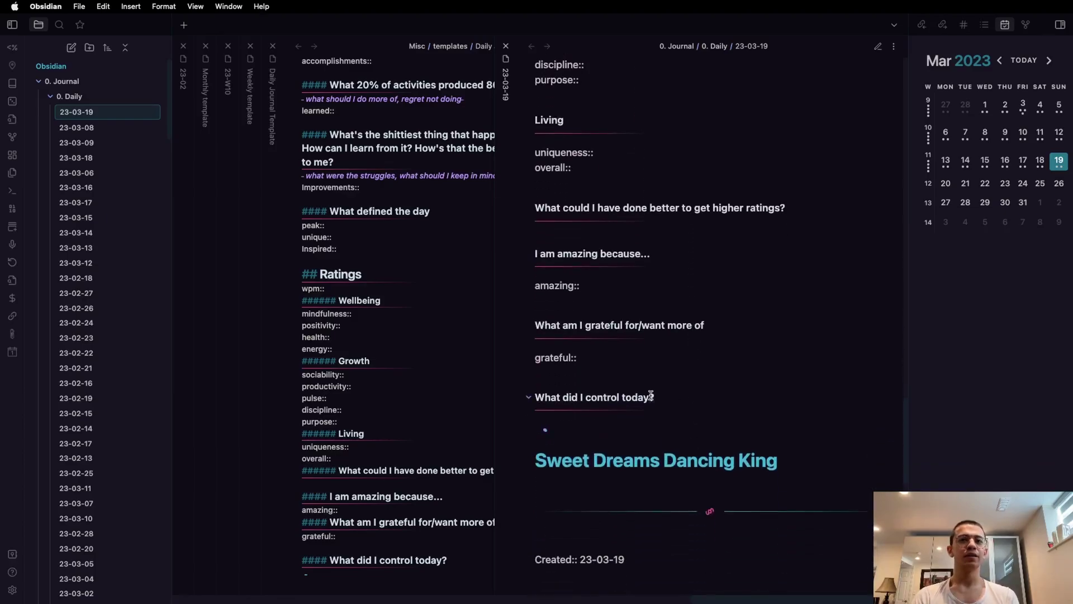
triple_click(652, 396)
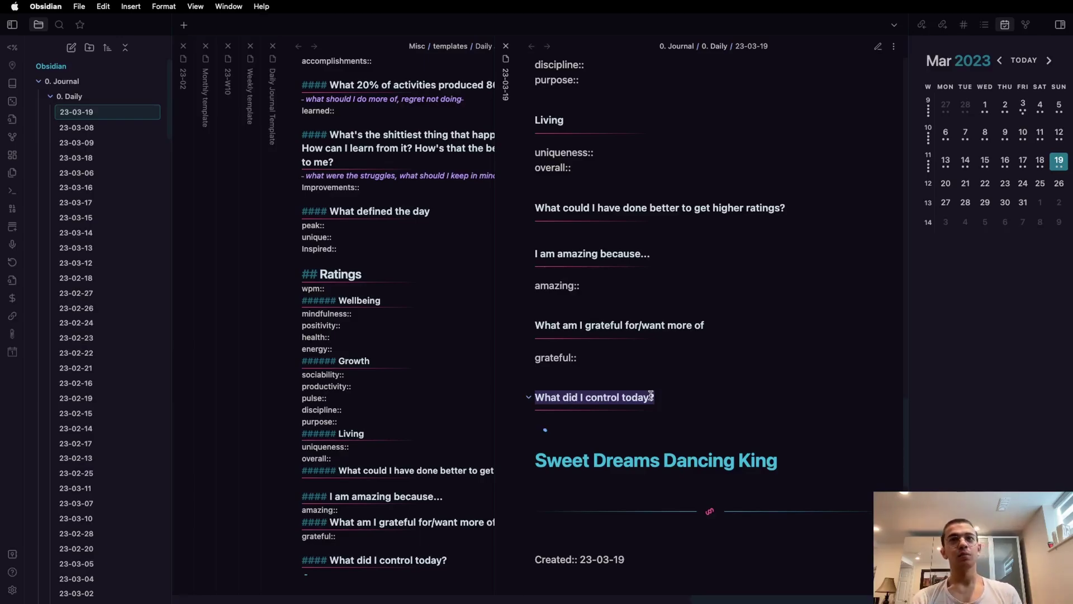
triple_click(607, 254)
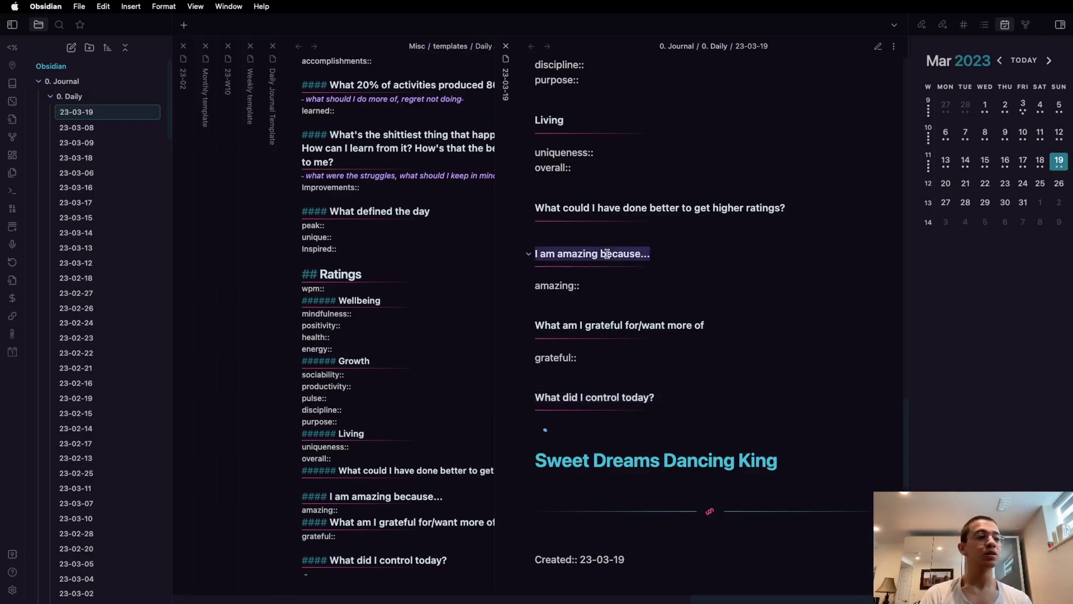
click(618, 257)
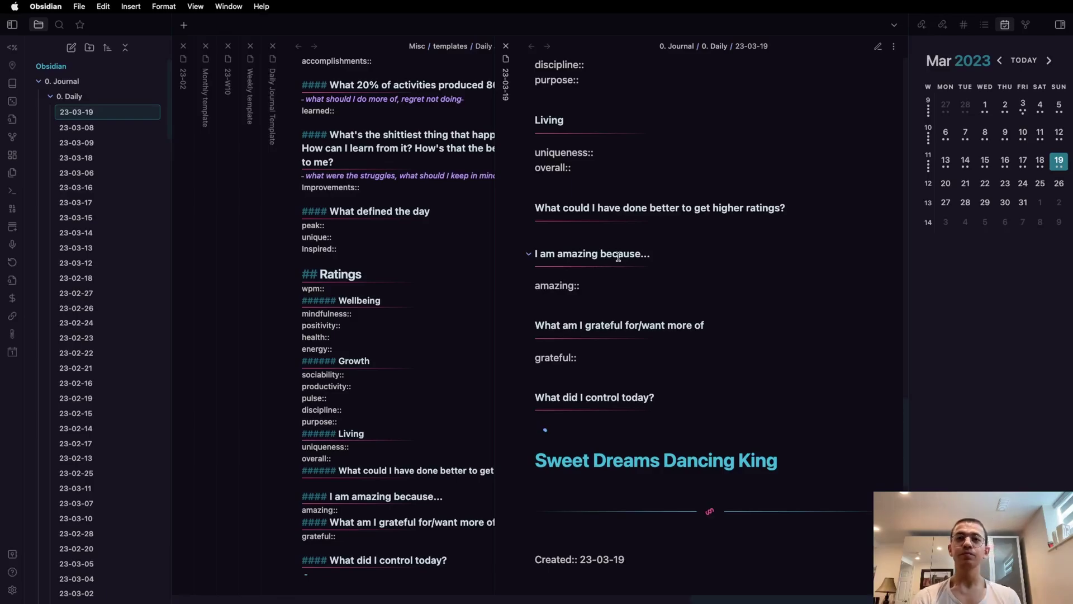
scroll(633, 288, up, 1)
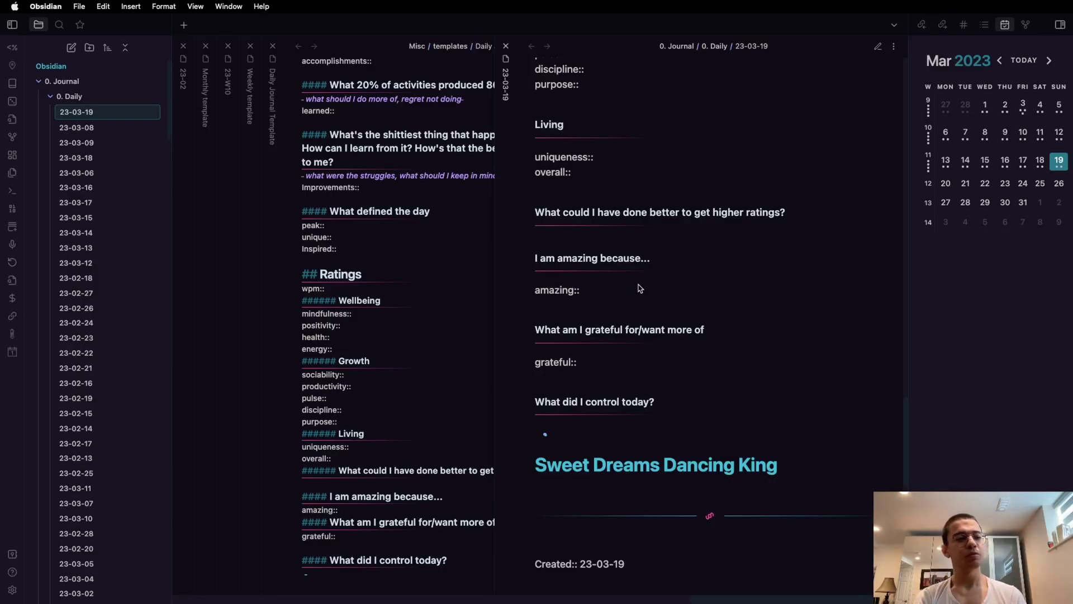
scroll(641, 288, up, 10)
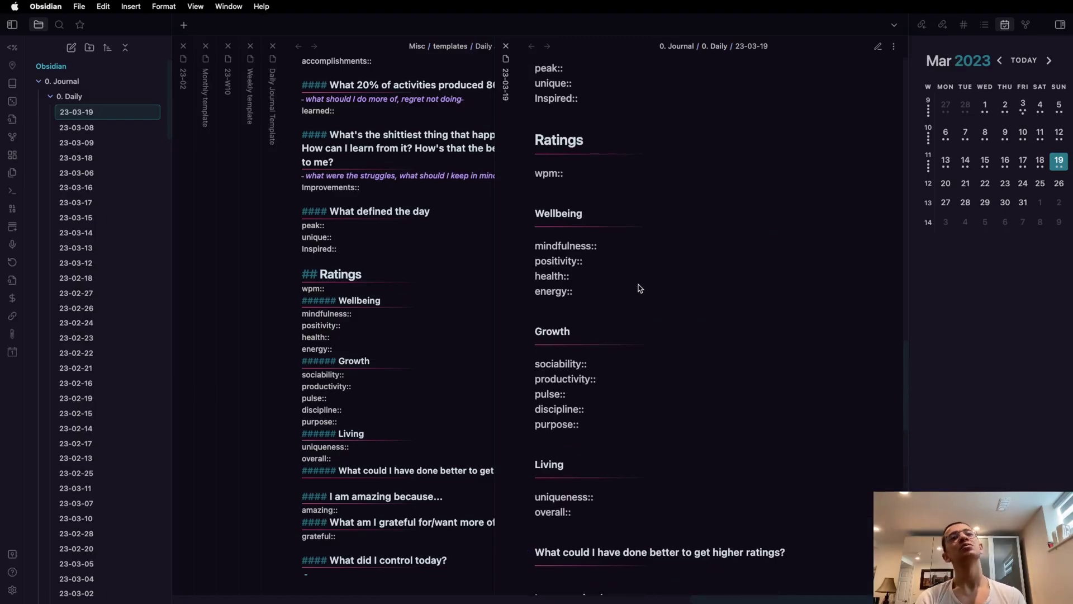
scroll(640, 288, up, 5)
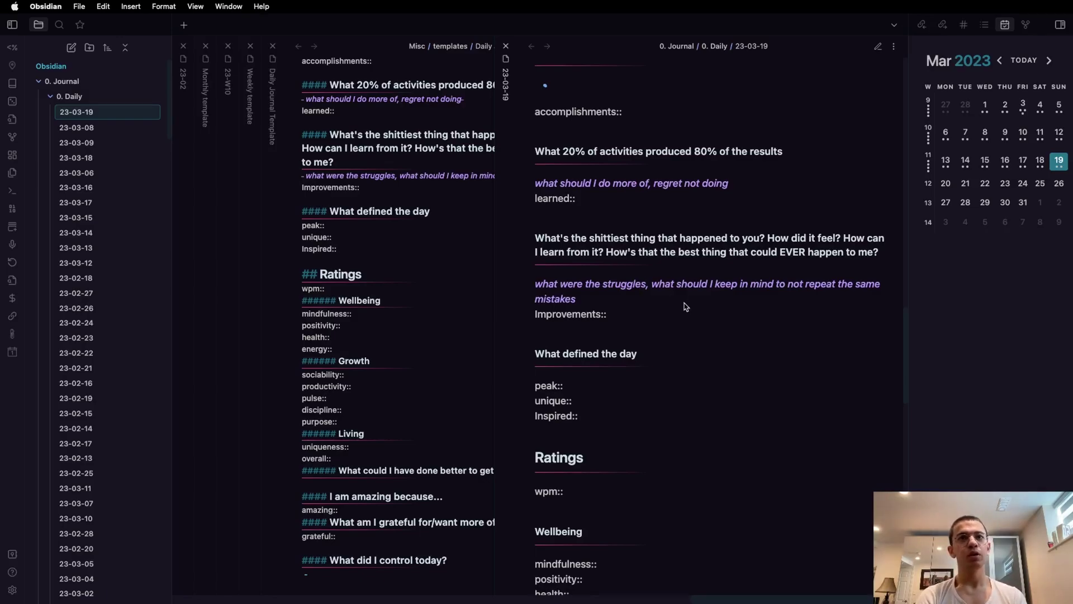
scroll(686, 306, up, 4)
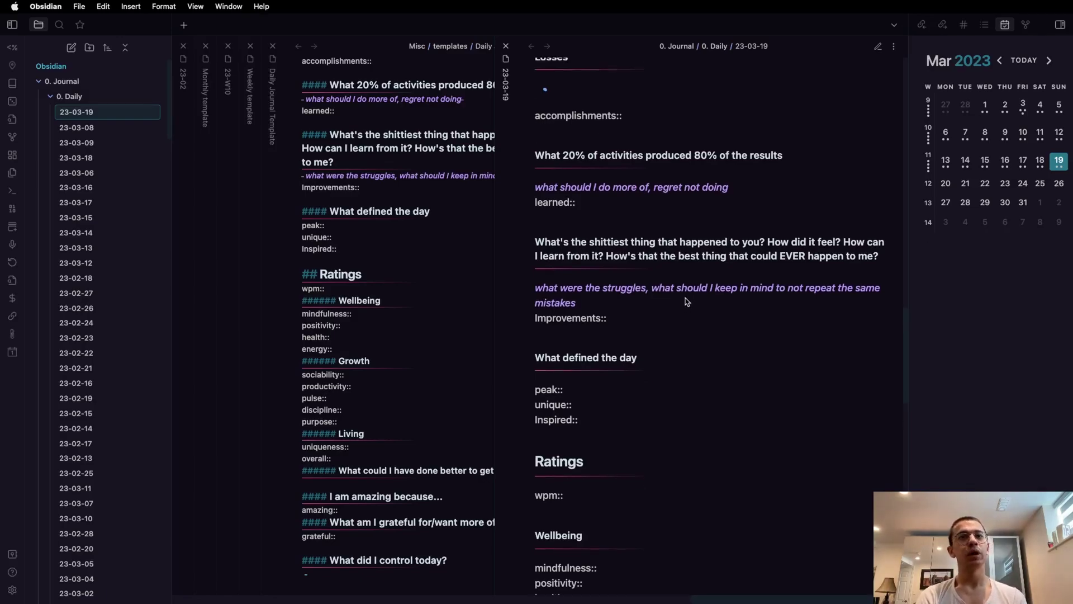